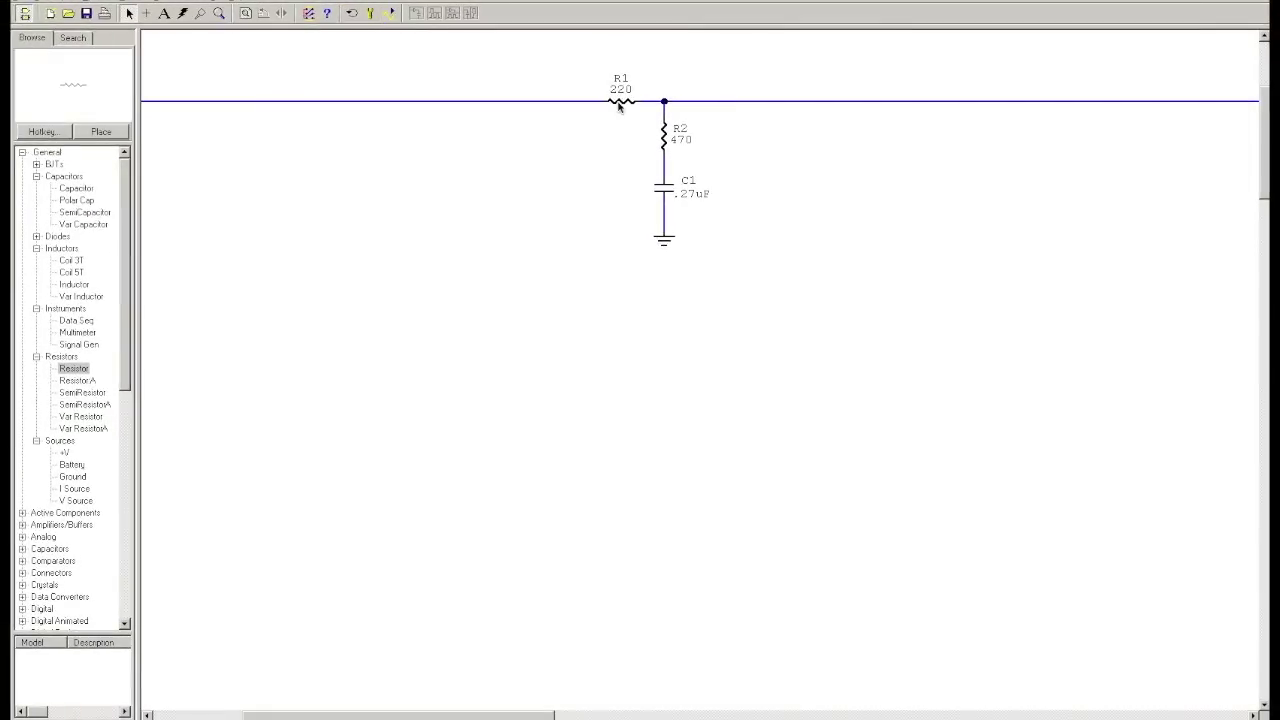
- Select R1, R2 and the ground symbol, then run the simulation
left_click(619, 107)
left_click(662, 138)
left_click(666, 238)
left_click(390, 13)
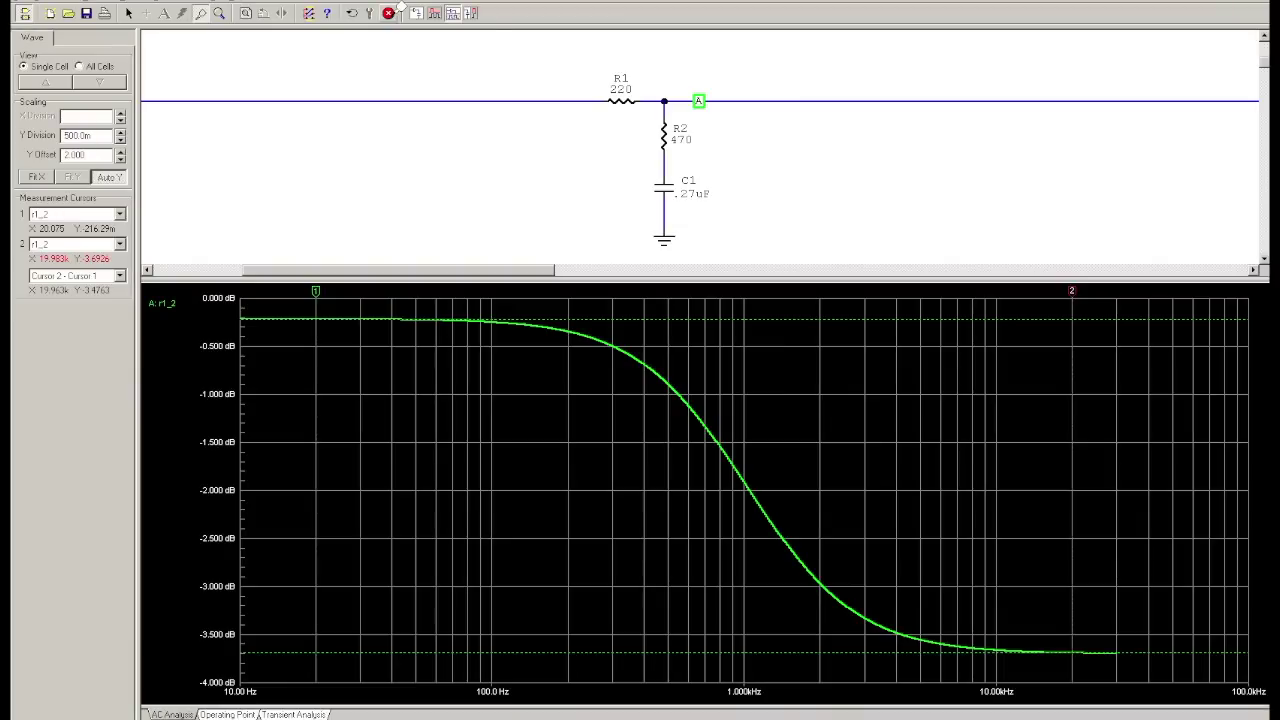
left_click(89, 291)
- Drag the measurement cursors along the dB curve, leaving cursor 2 near 2.5 kHz
left_click_drag(1072, 298, 1073, 293)
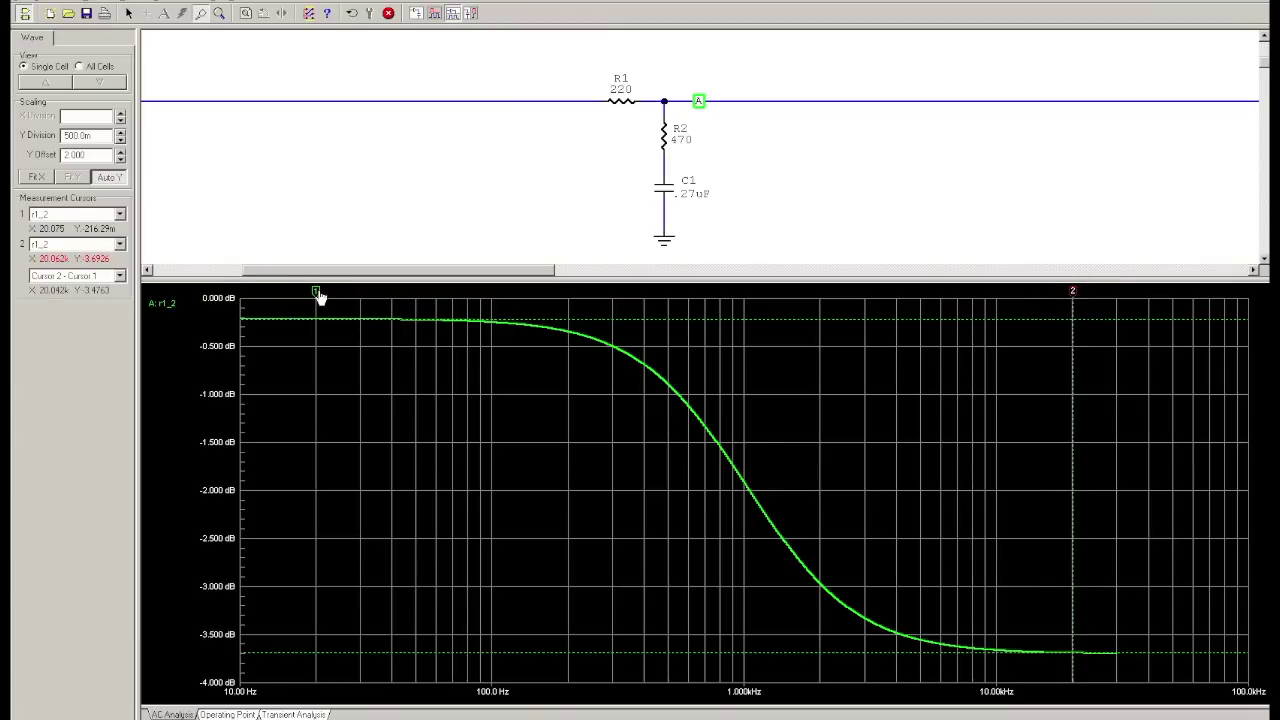
left_click_drag(319, 297, 316, 293)
left_click_drag(1073, 296, 468, 313)
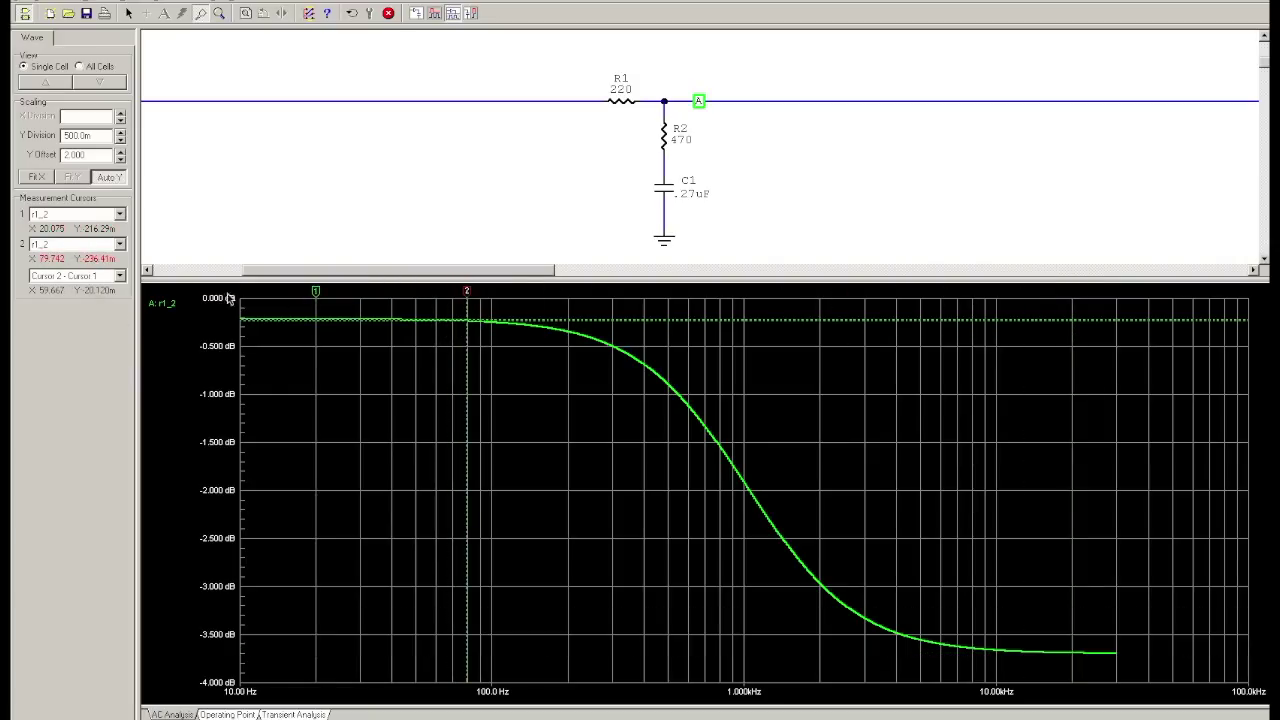
left_click_drag(469, 298, 843, 353)
left_click_drag(845, 293, 850, 296)
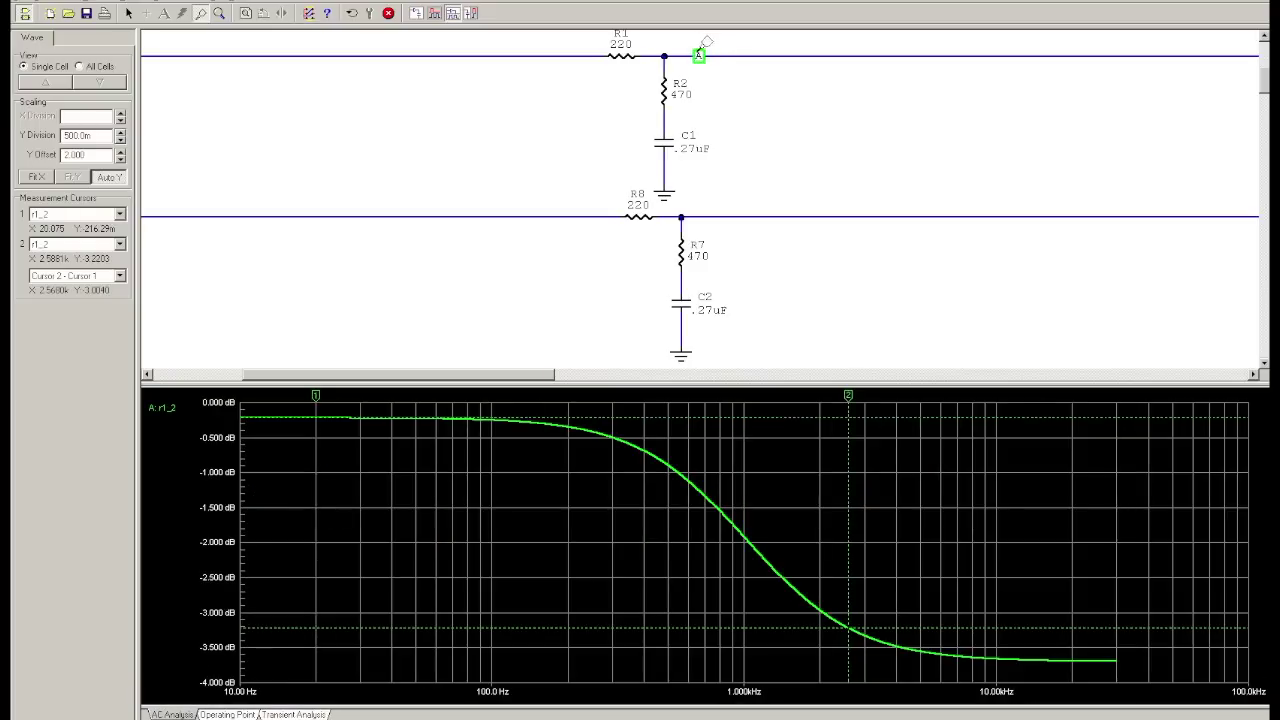
- Probe both filter output nodes, then stop the simulation
left_click(700, 55)
left_click(713, 216)
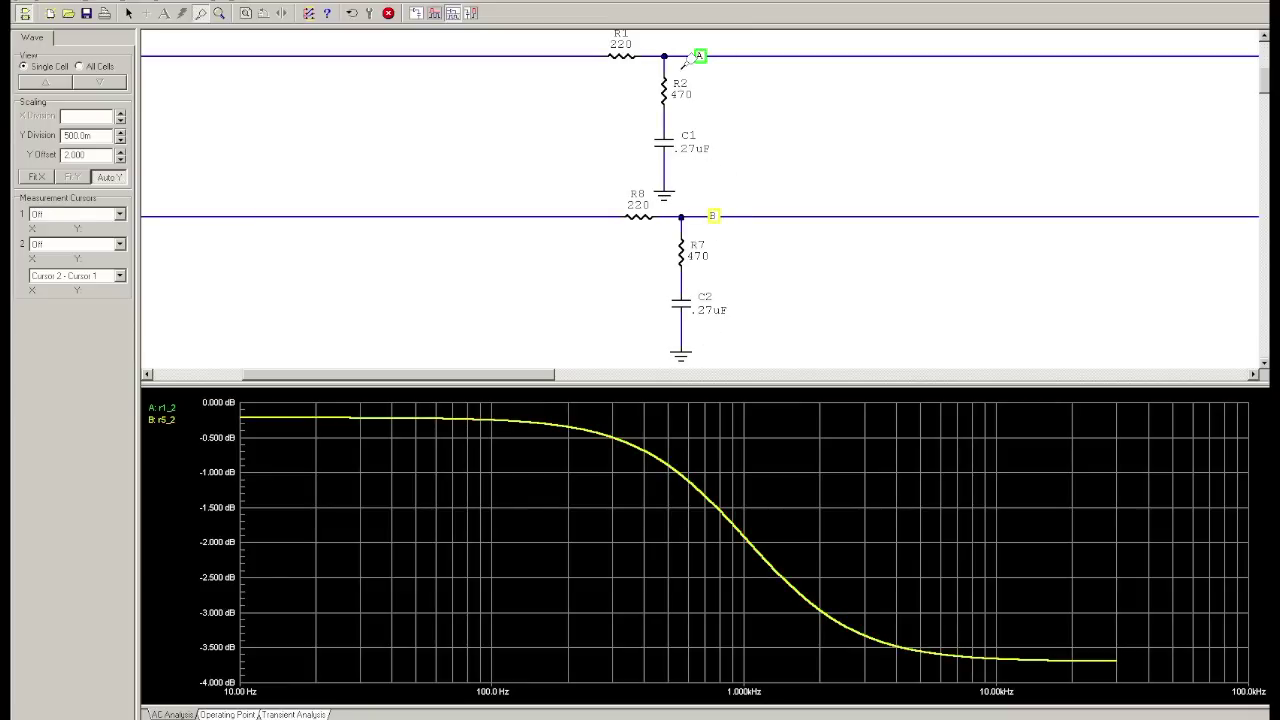
left_click(388, 13)
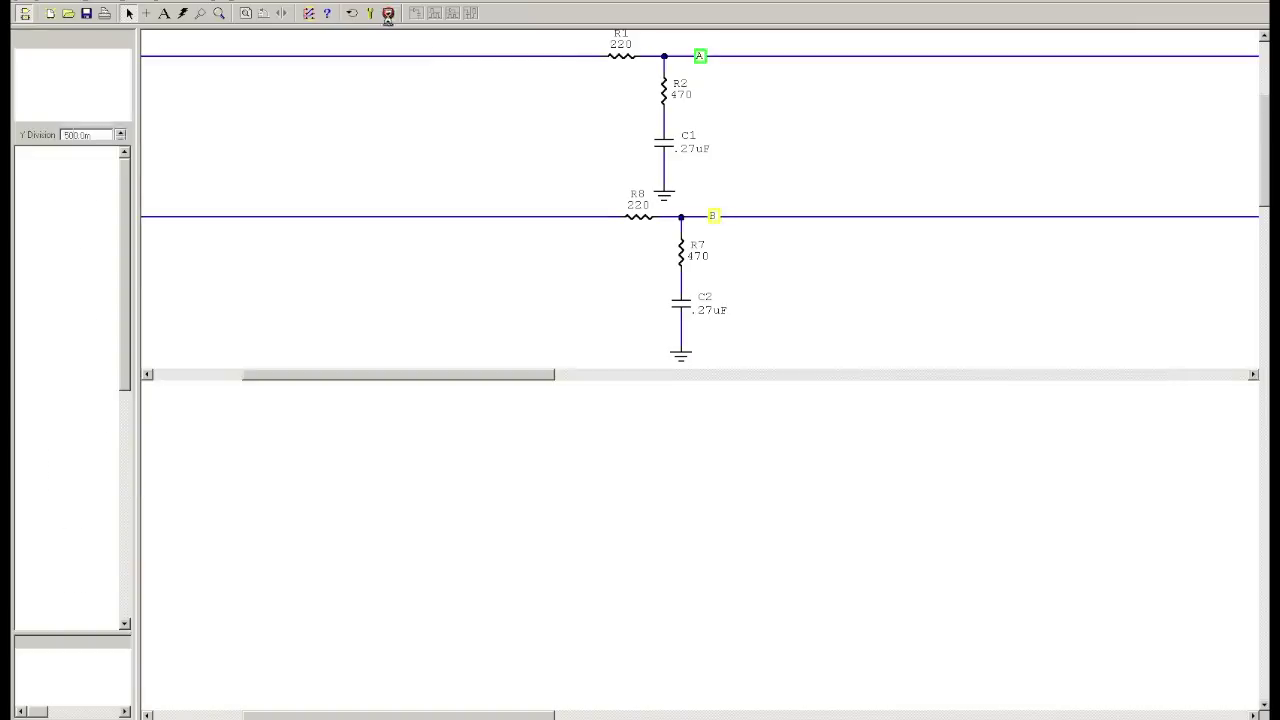
- Change capacitor C2's value to .33uF
double_click(706, 315)
left_click(603, 241)
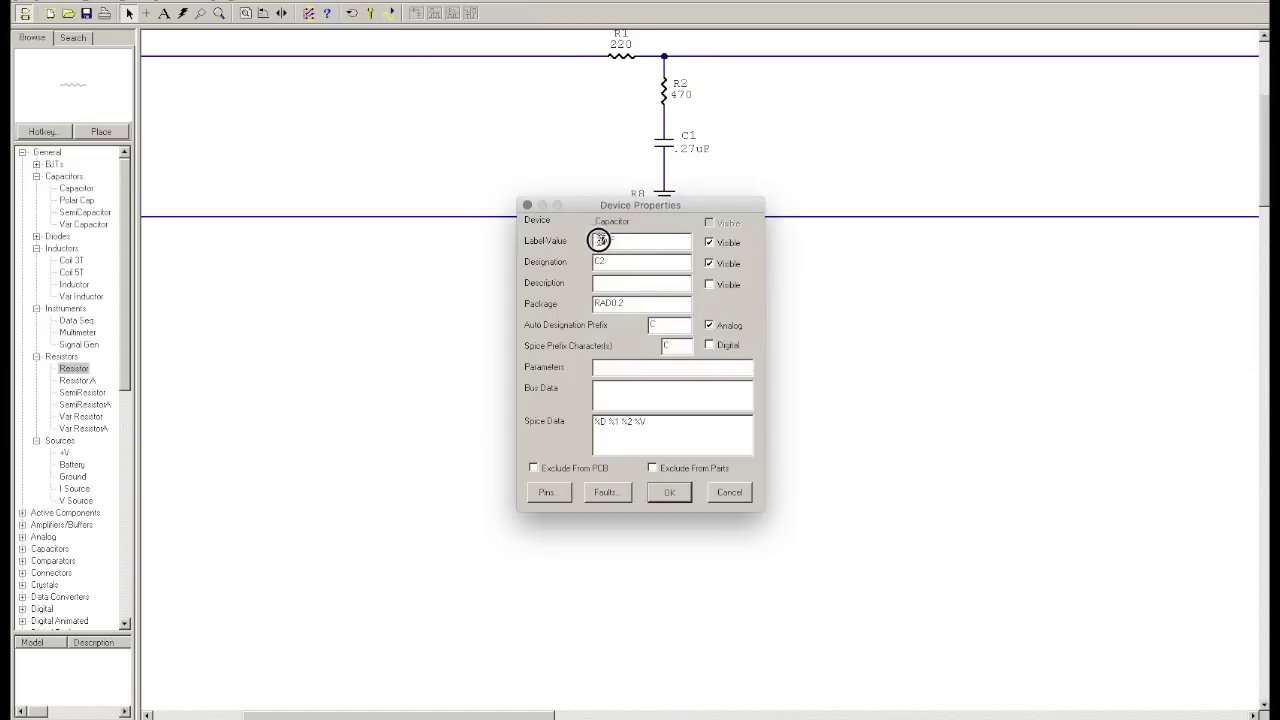
key("Return")
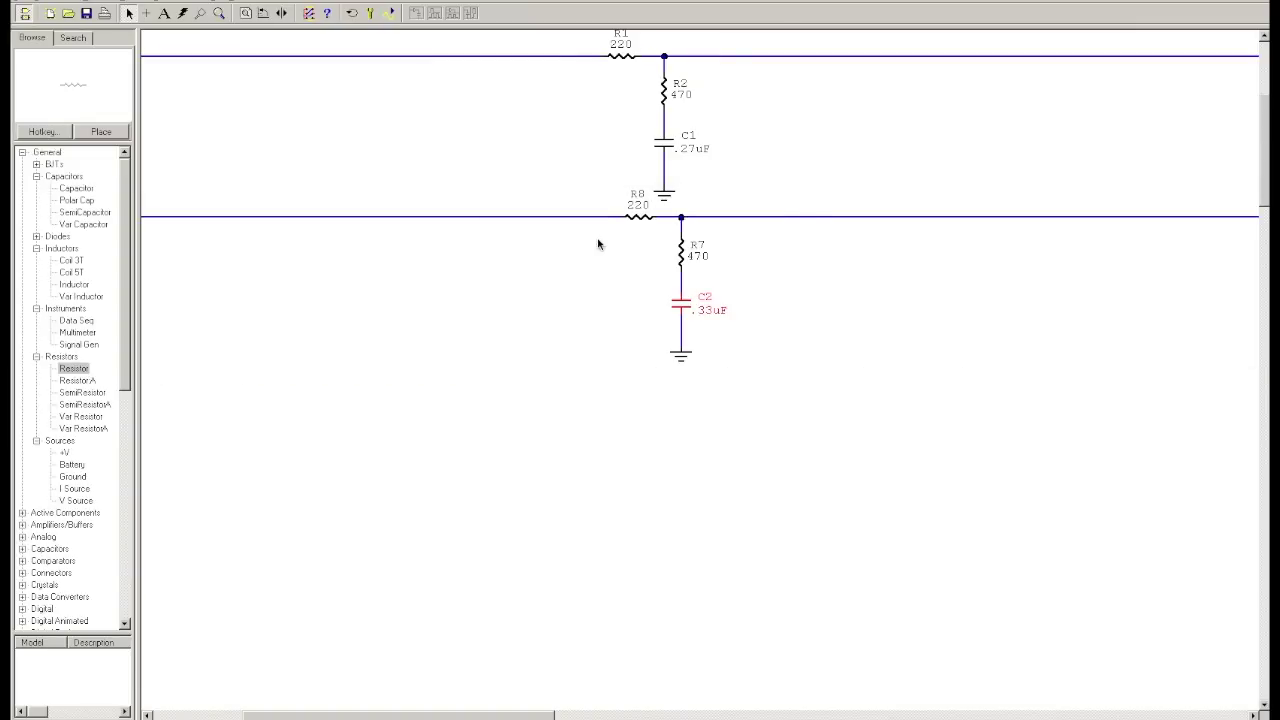
- Rerun the AC analysis with cursors on r1_2 and r5_2, cursor 2 near 2.1 kHz
left_click(389, 13)
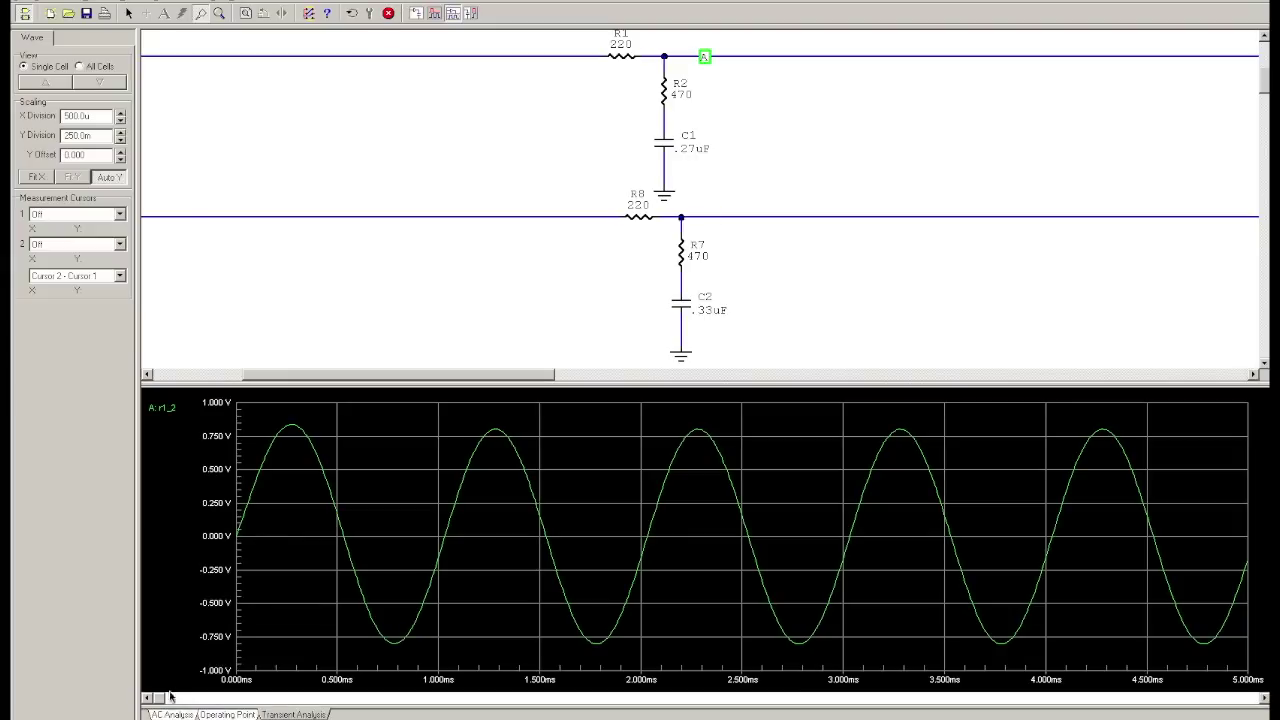
left_click(171, 712)
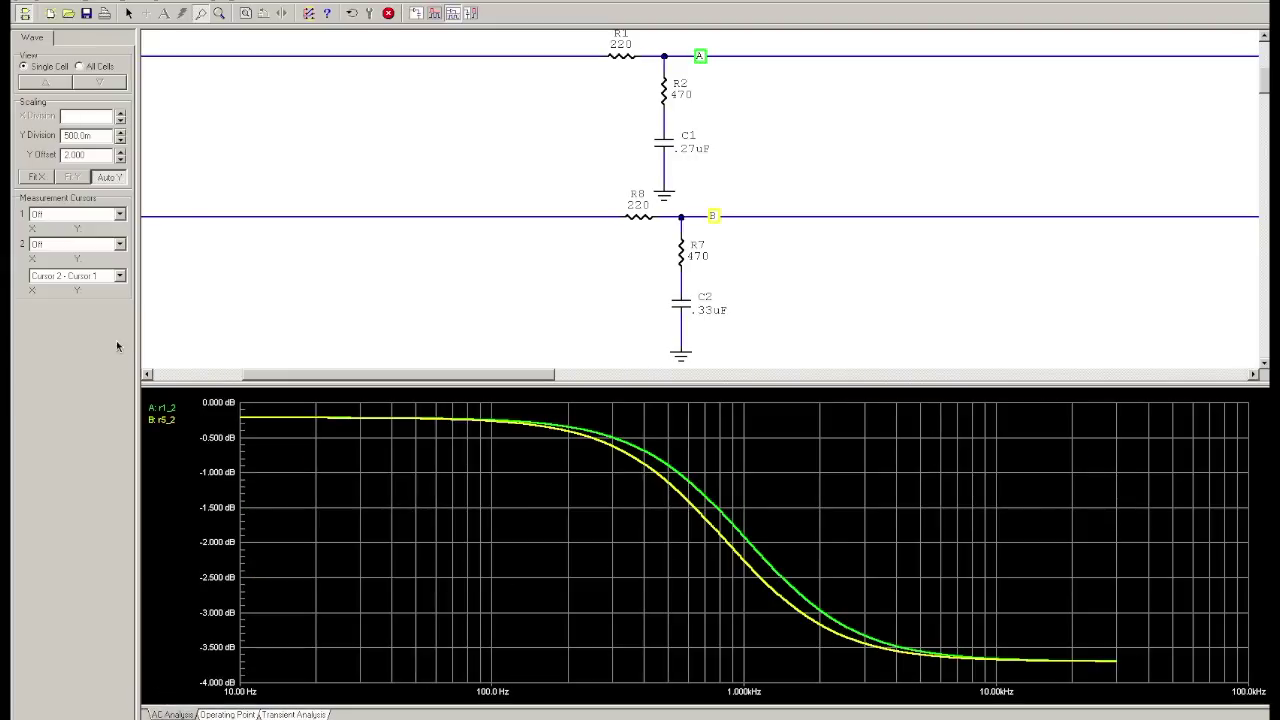
left_click(44, 215)
left_click(46, 236)
left_click(46, 244)
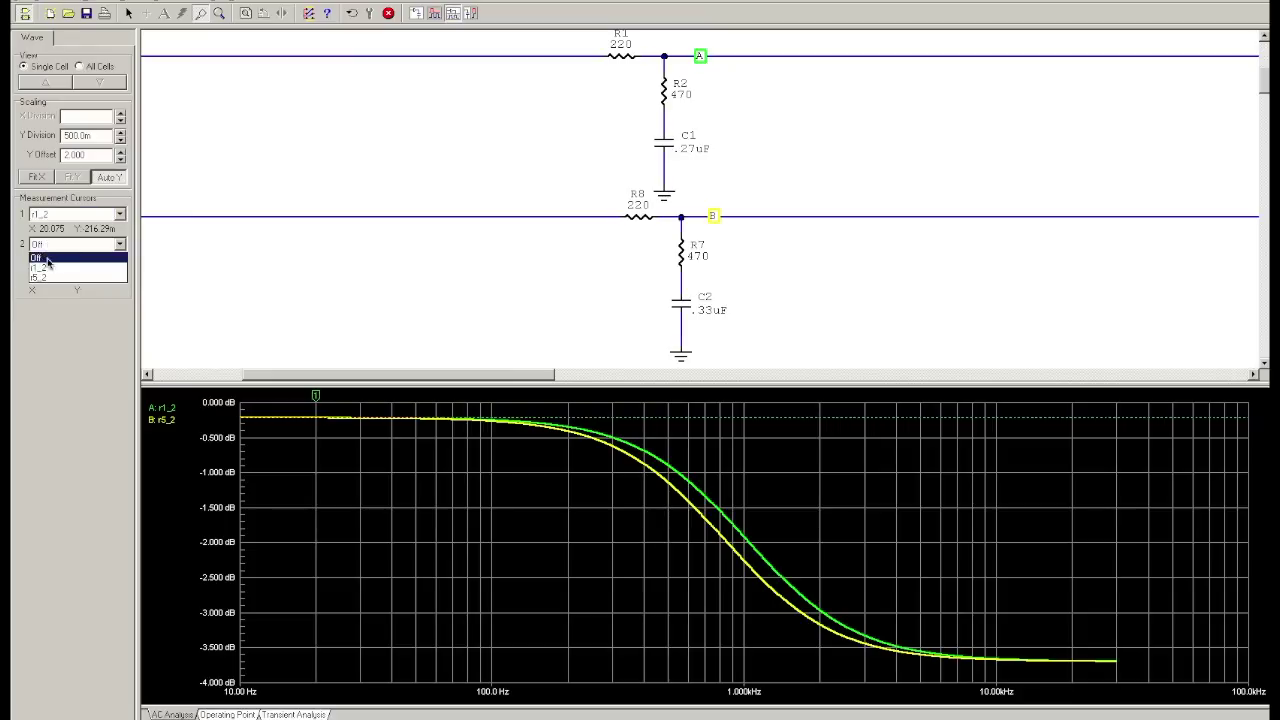
left_click(46, 257)
left_click_drag(848, 396, 828, 401)
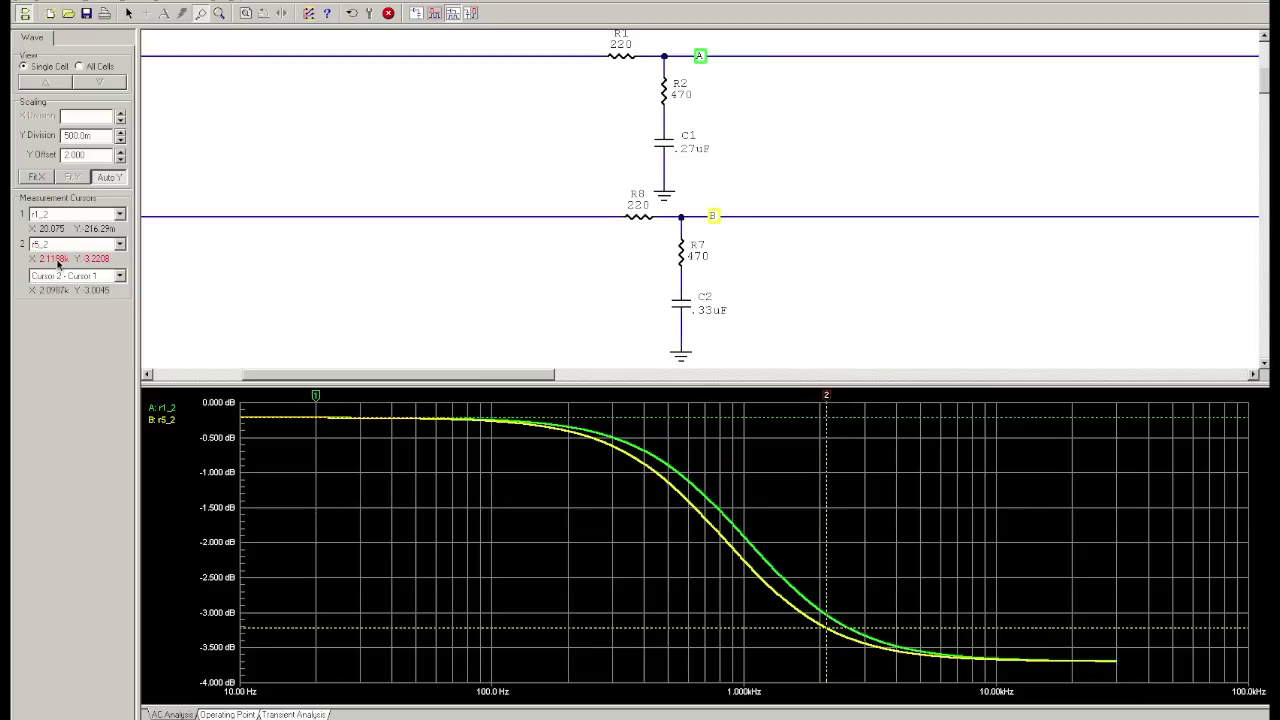
- Stop the simulation and change C2's value to .15uF
left_click(388, 13)
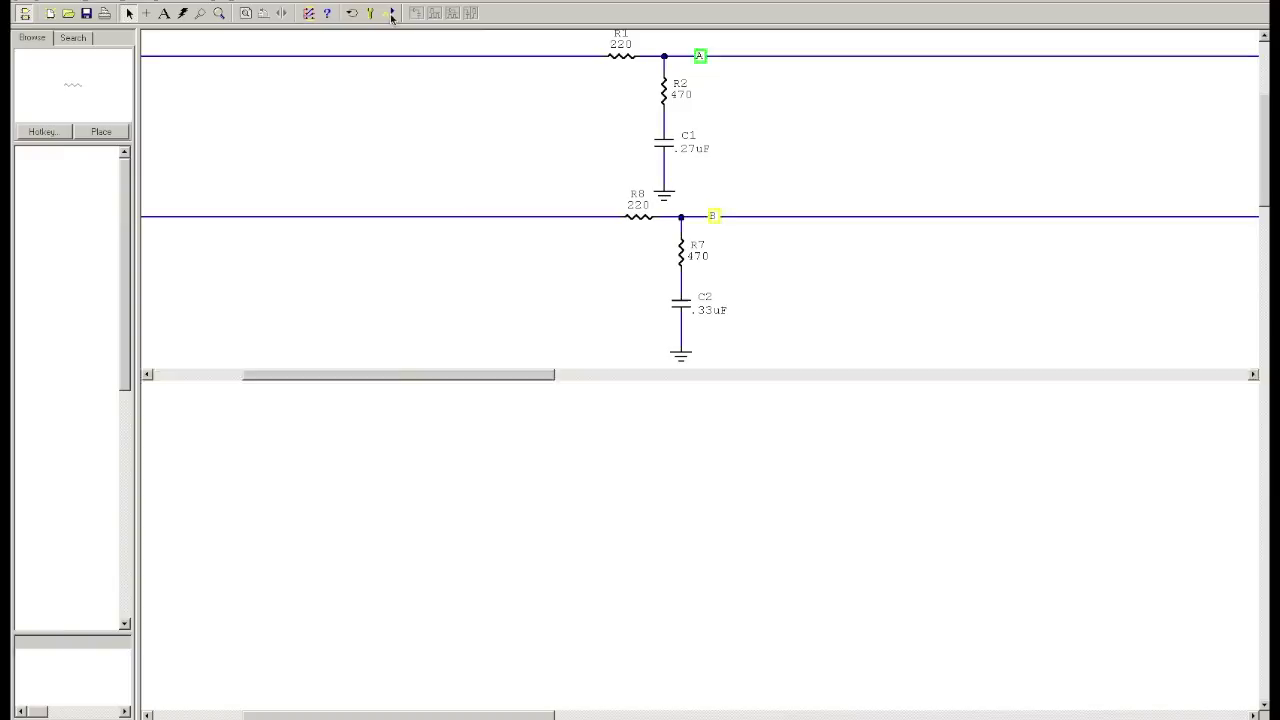
left_click(709, 311)
double_click(709, 311)
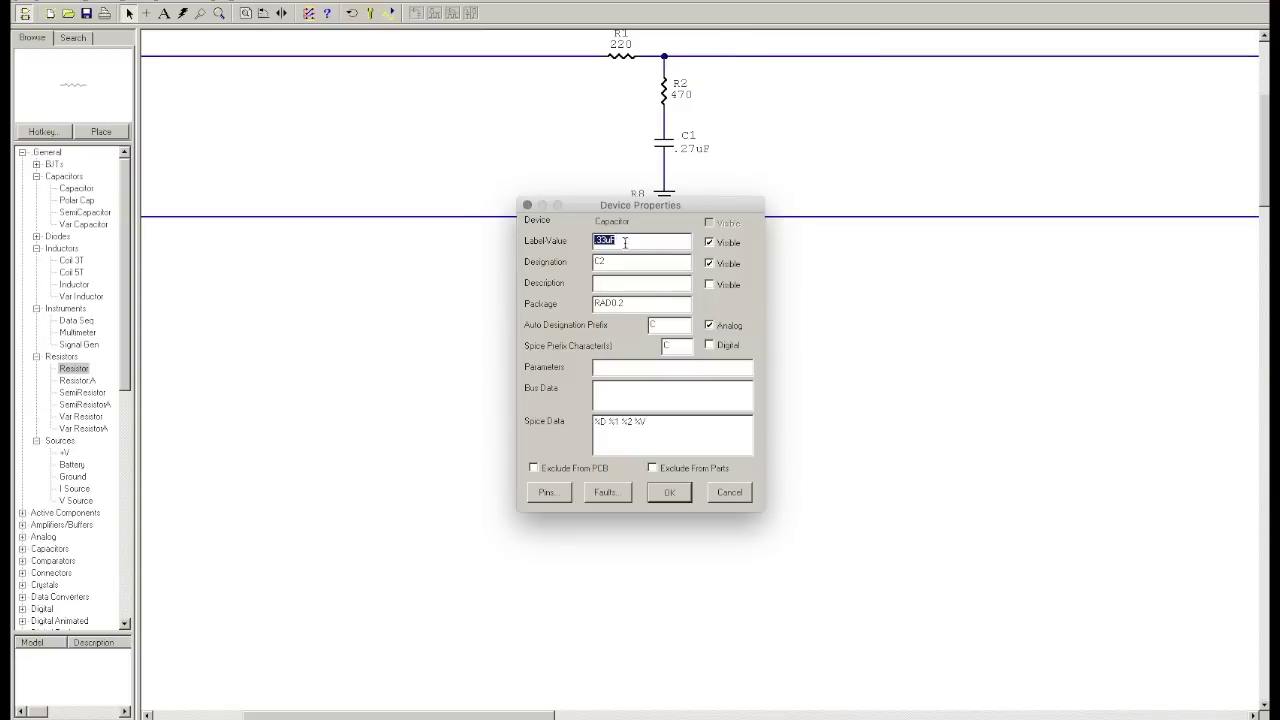
left_click_drag(604, 240, 594, 240)
key("Return")
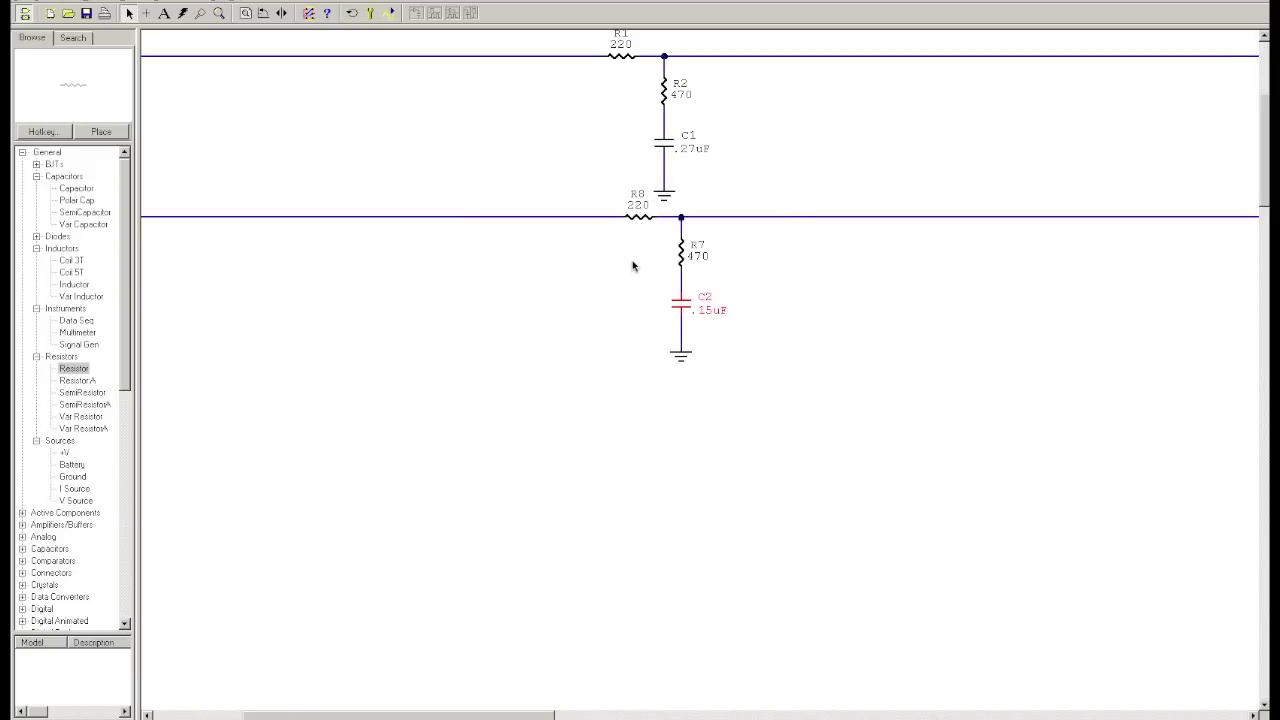
- Rerun the AC analysis and move cursor 2 to about 9 kHz
left_click(389, 12)
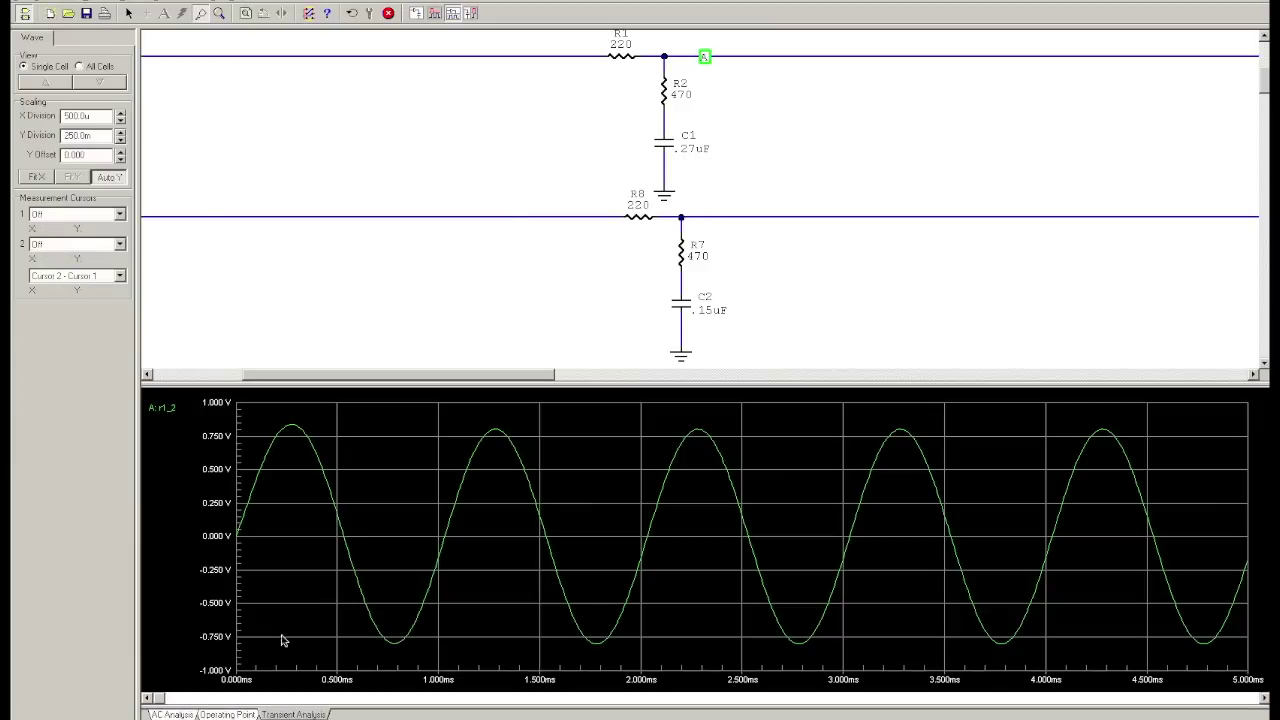
left_click(174, 714)
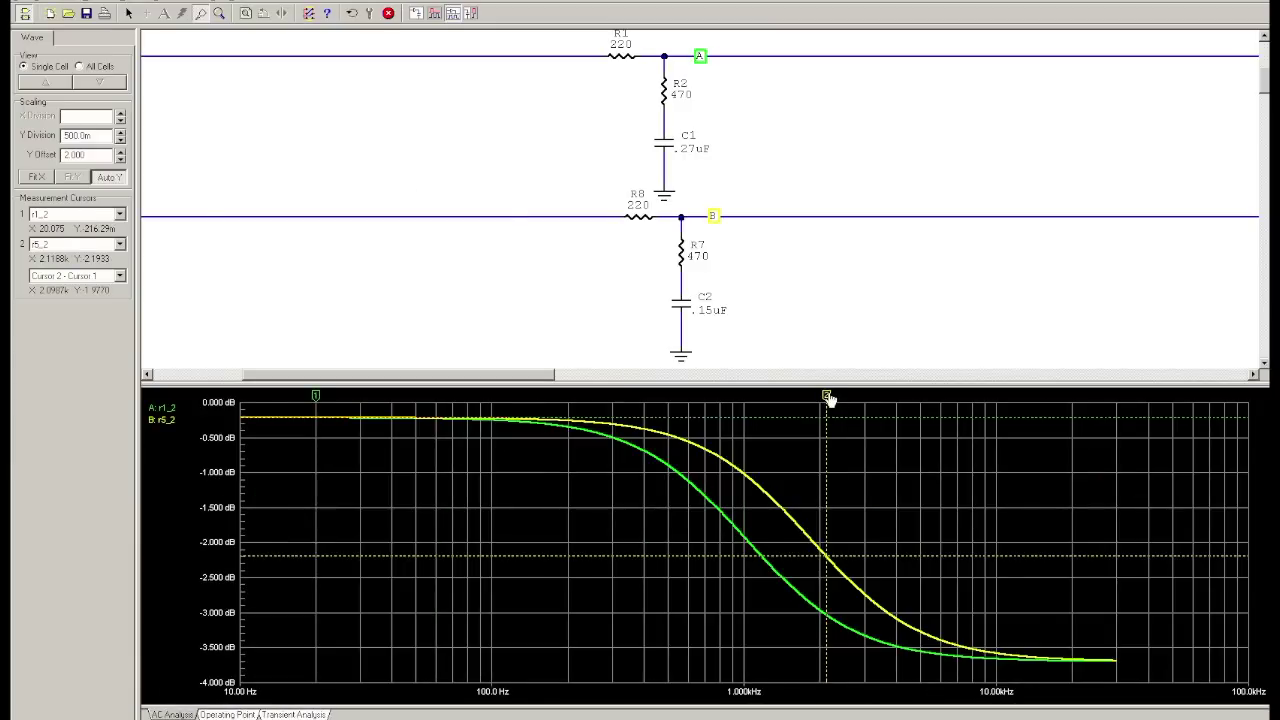
left_click_drag(829, 399, 917, 403)
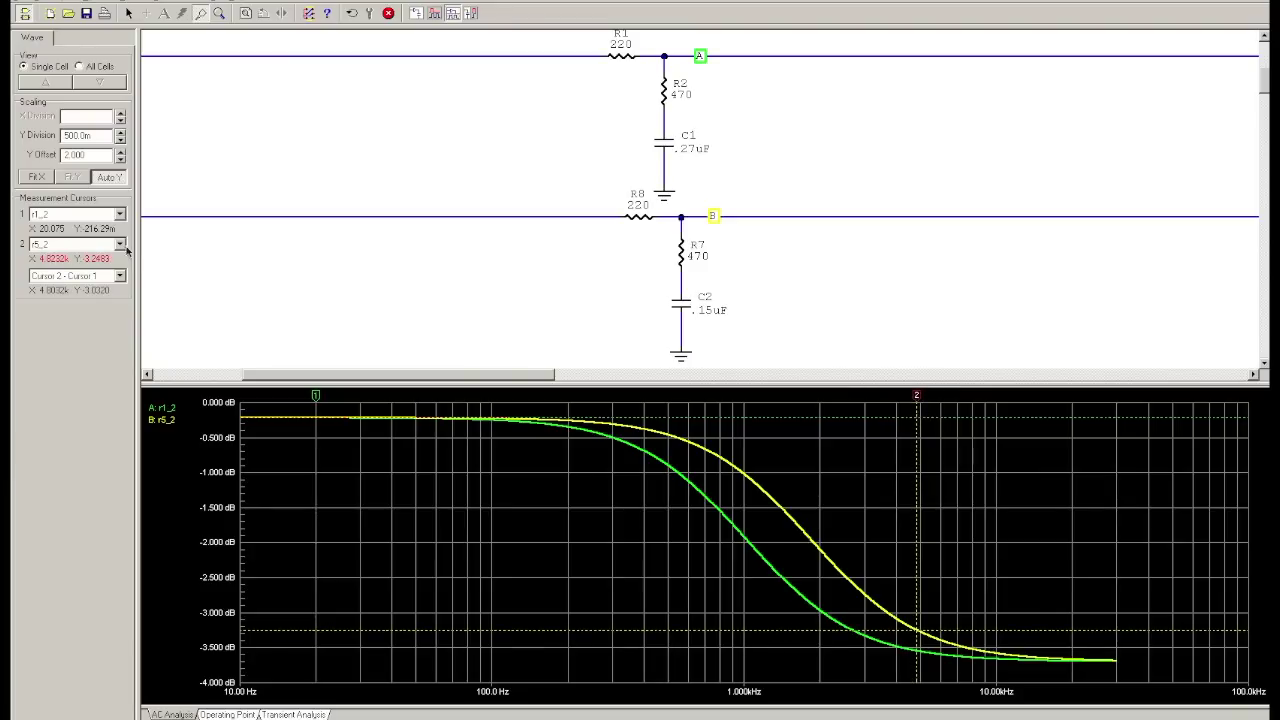
left_click(57, 256)
left_click_drag(917, 403, 987, 432)
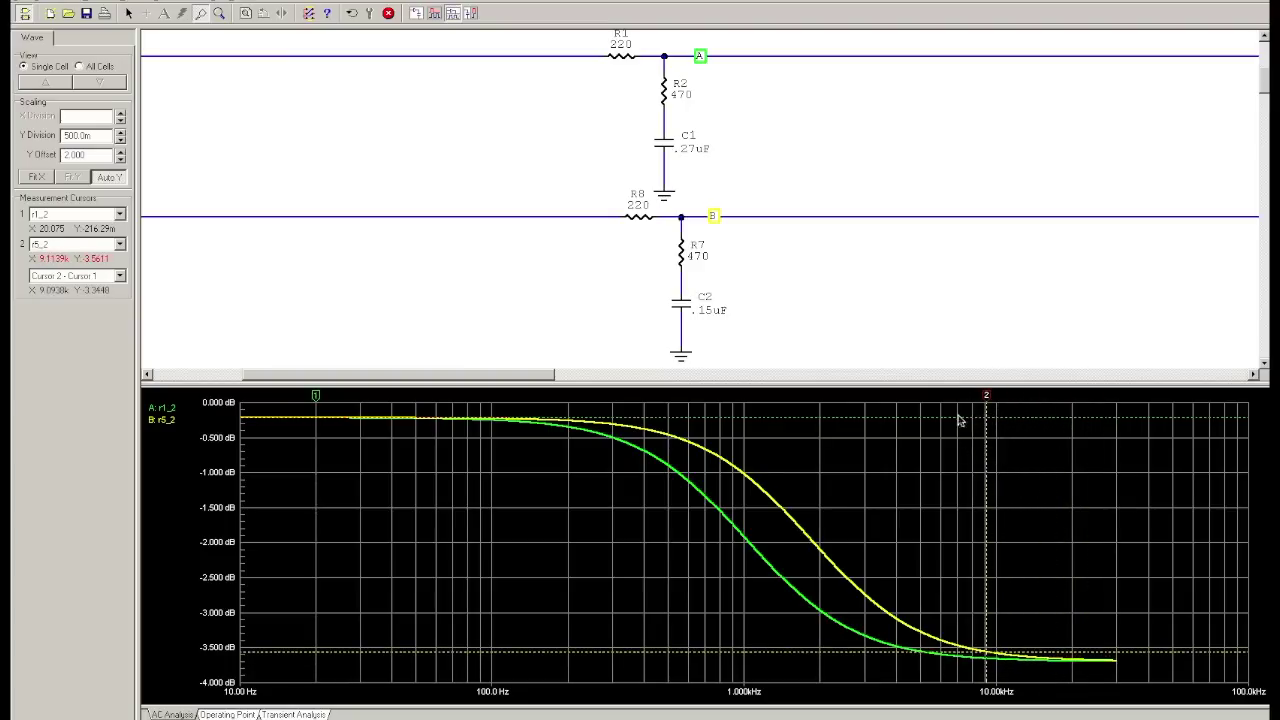
- Stop the simulation and set C2 back to .22uF
left_click(396, 15)
double_click(708, 310)
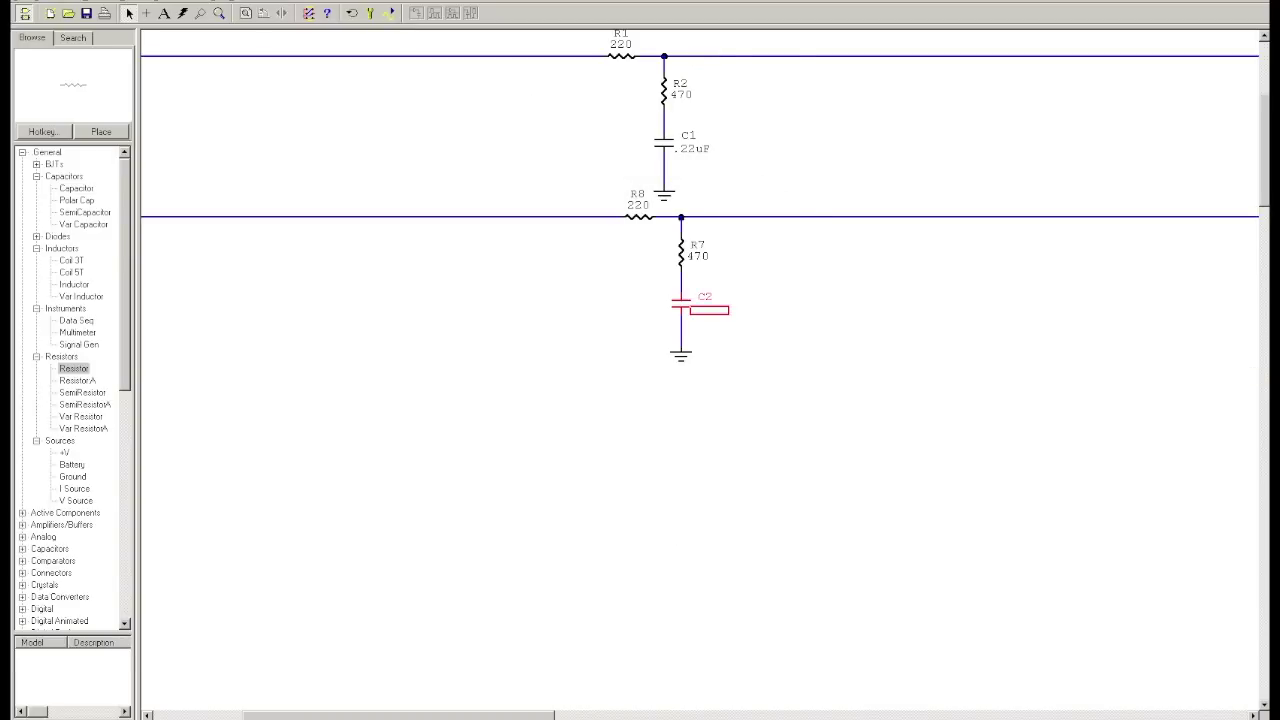
double_click(709, 315)
left_click(601, 241)
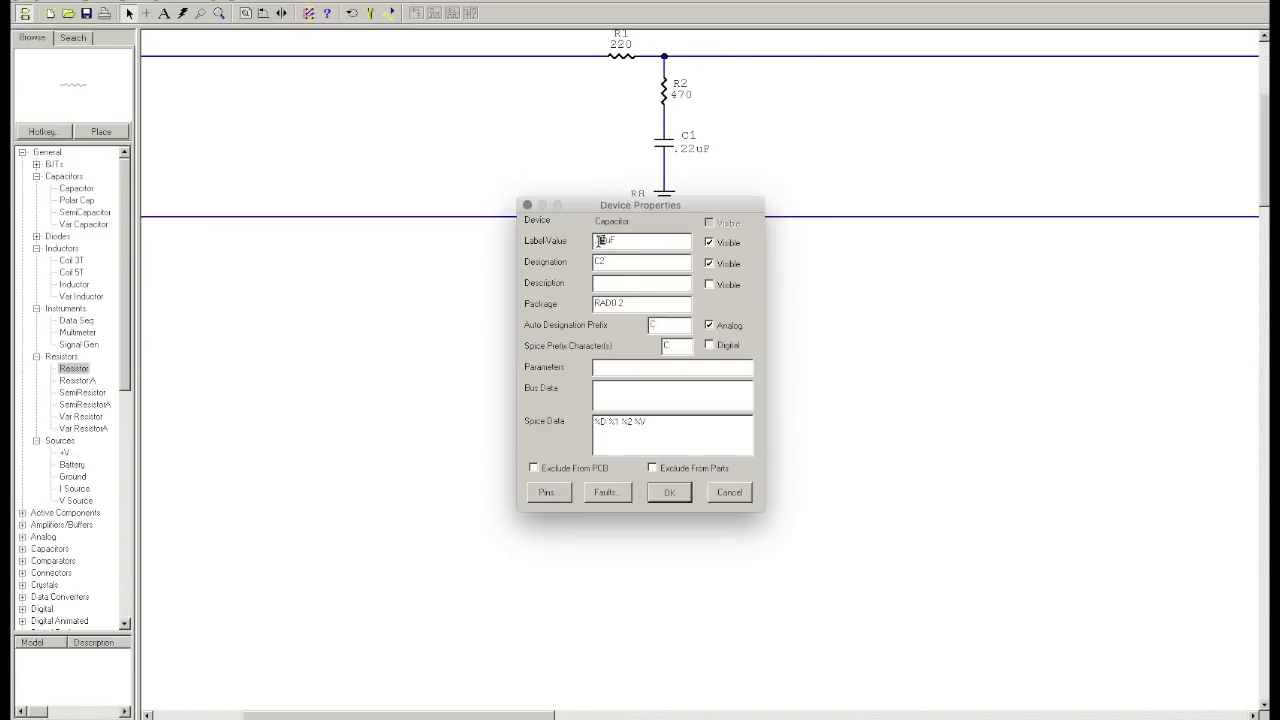
key("Return")
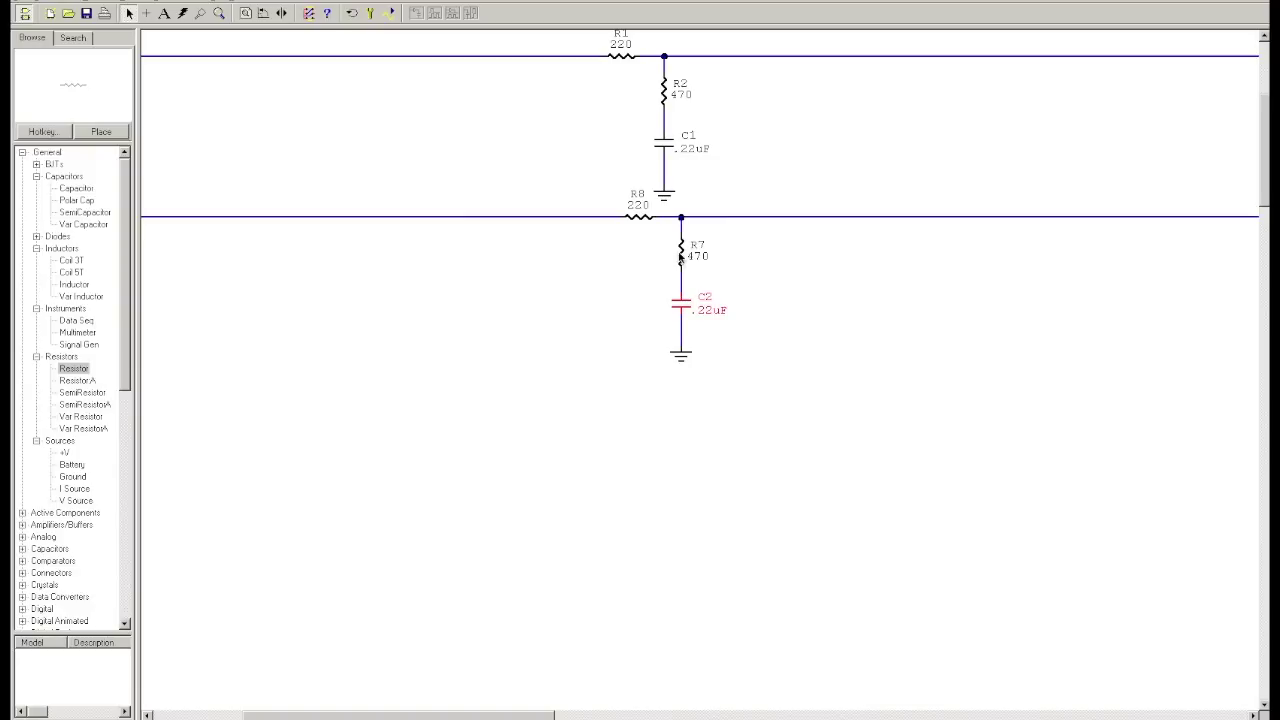
- Change resistor R7's value from 470 to 330
double_click(697, 255)
left_click(593, 241)
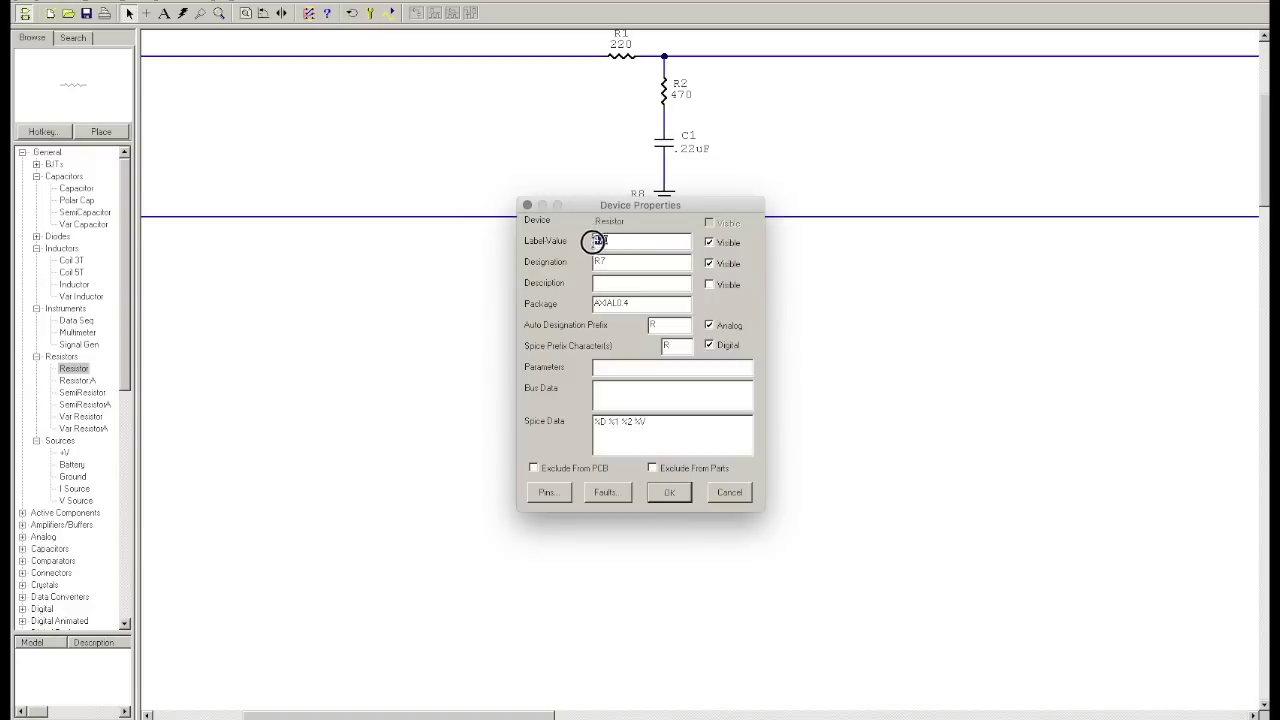
double_click(593, 241)
key("Return")
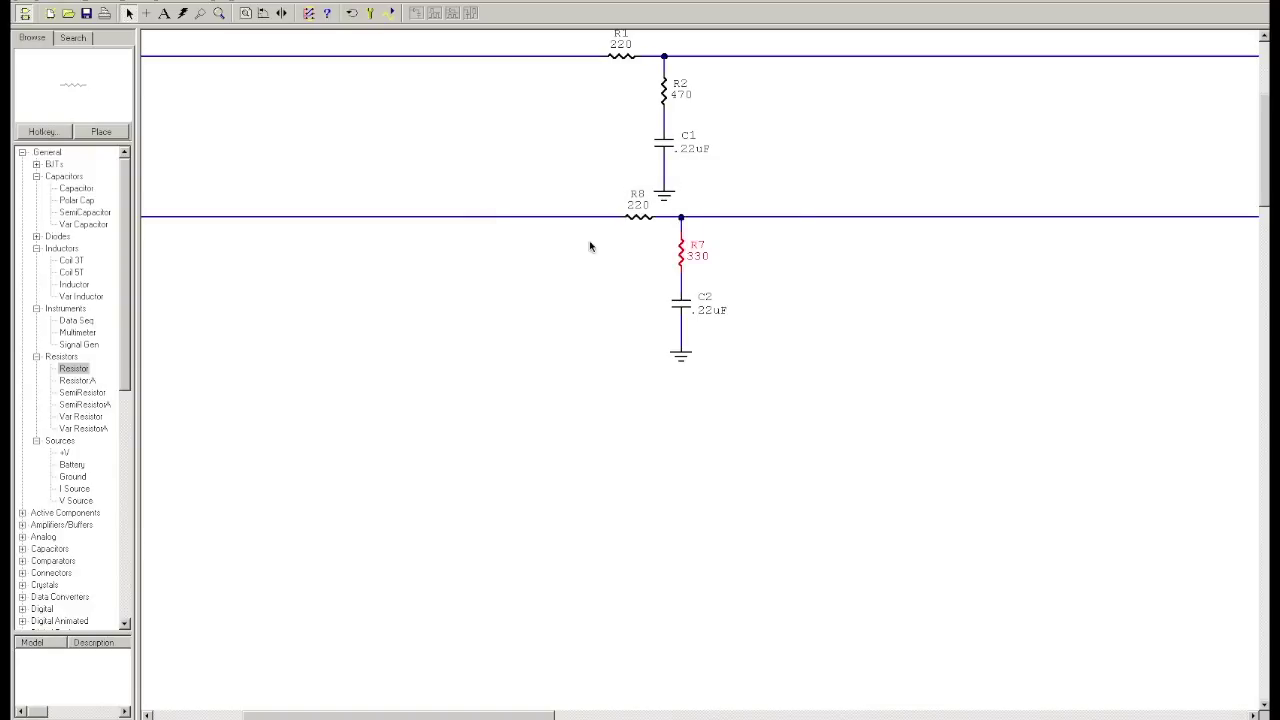
- Run the AC analysis and position the measurement cursors, cursor 1 near 6 kHz
left_click(391, 12)
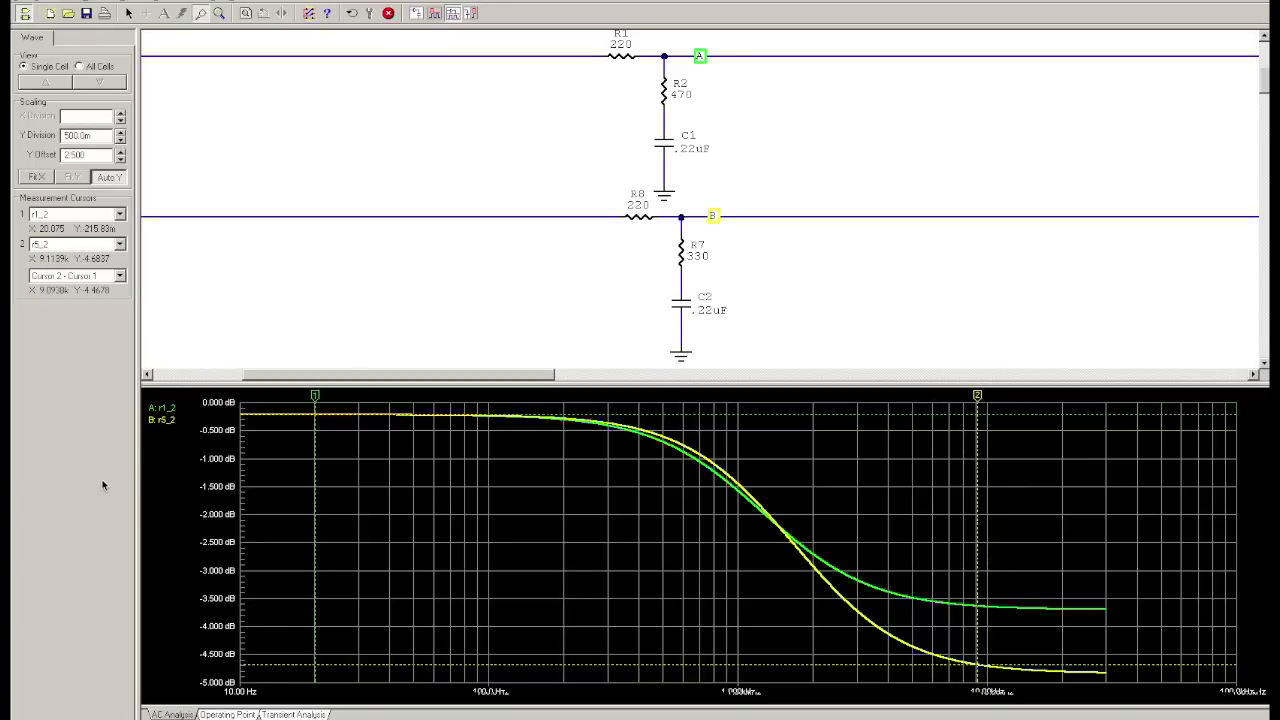
left_click_drag(666, 381, 666, 378)
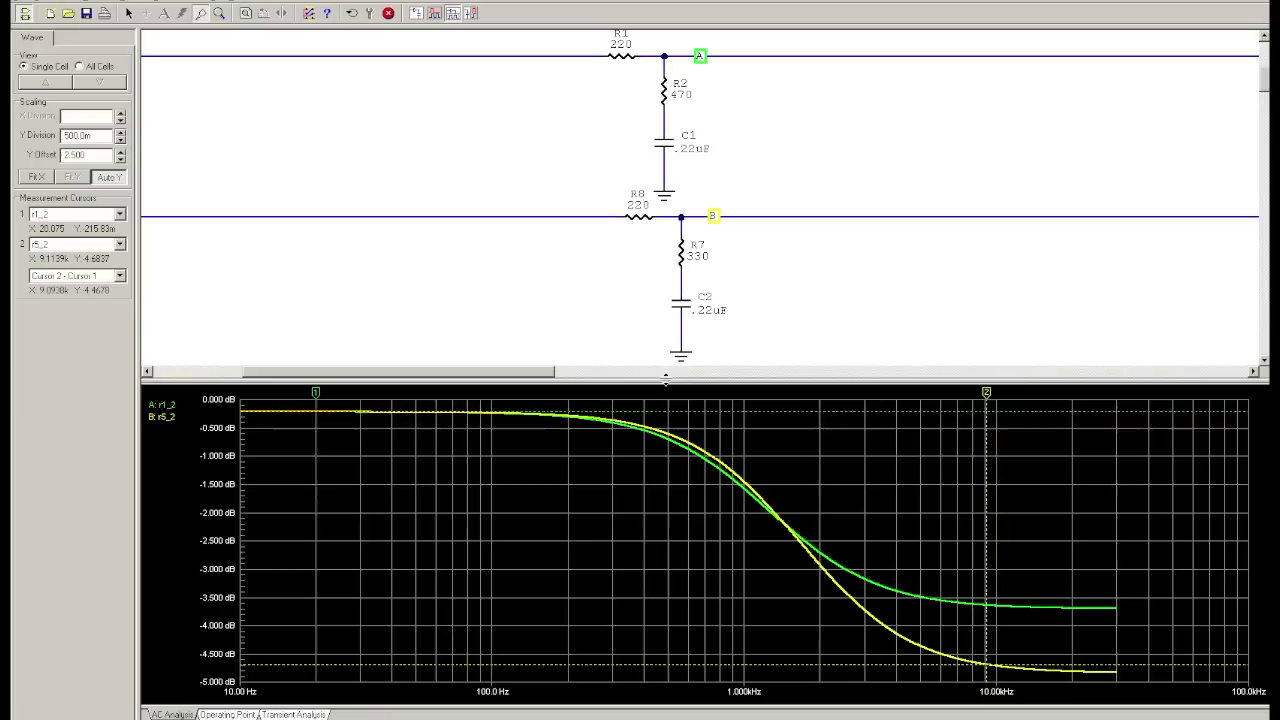
left_click_drag(316, 400, 318, 430)
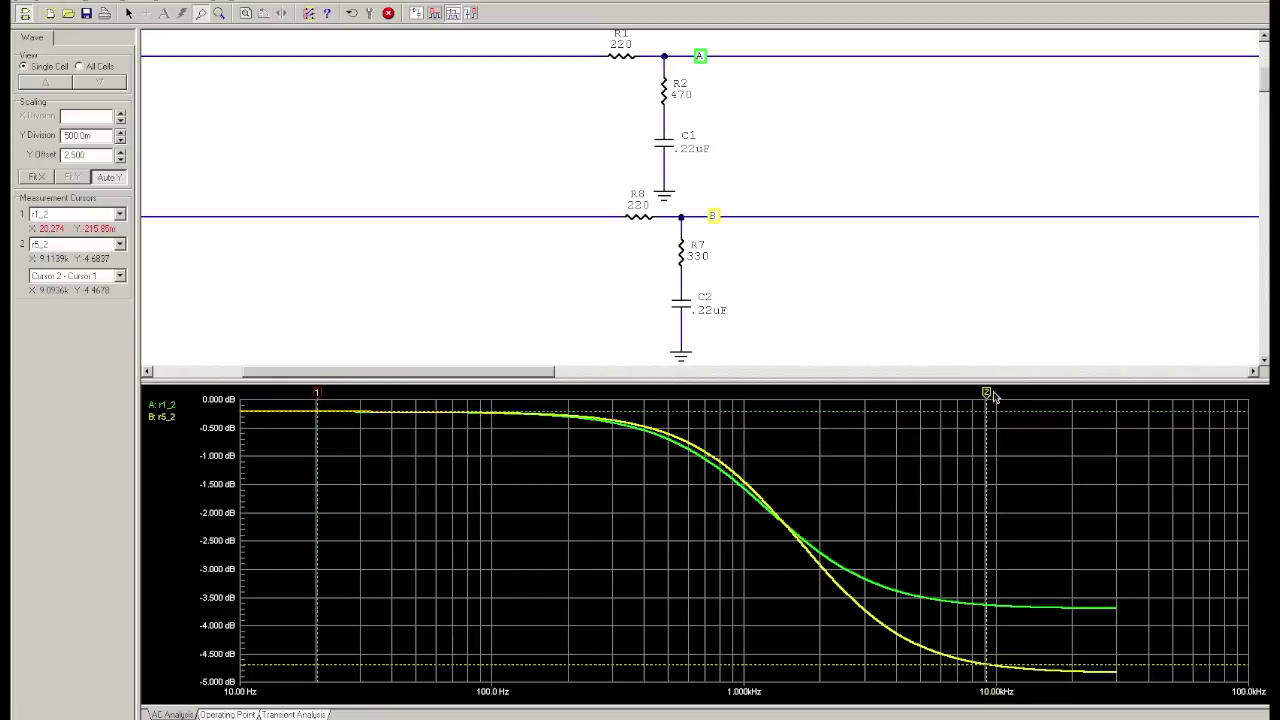
left_click_drag(986, 400, 943, 415)
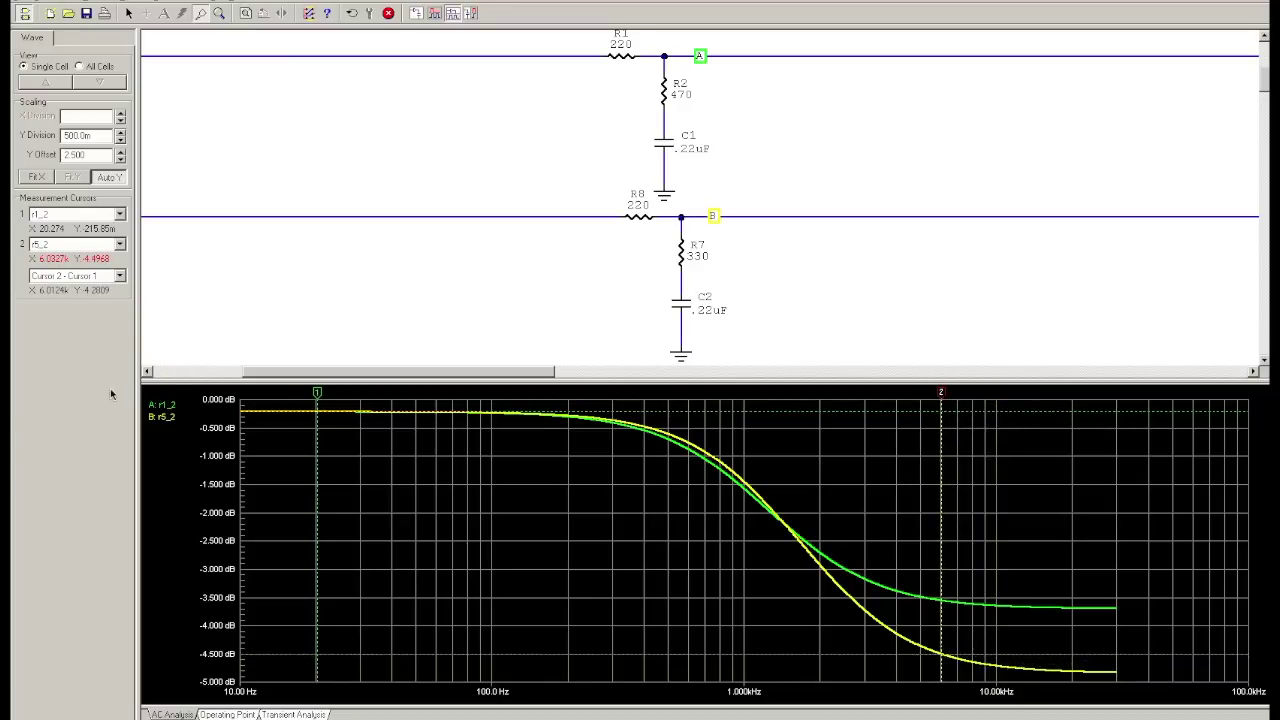
left_click_drag(317, 393, 944, 430)
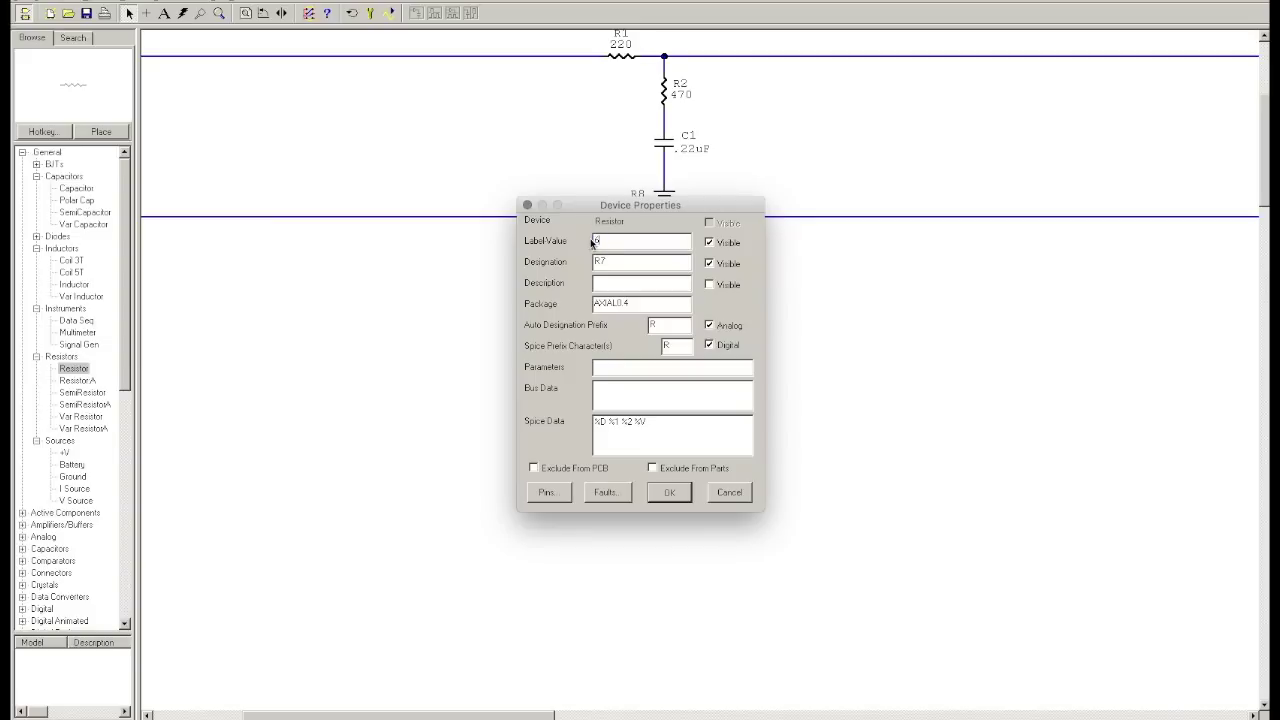
- Set R7 to 680 and view the resulting AC dB plot
type("80")
key("Return")
left_click(389, 13)
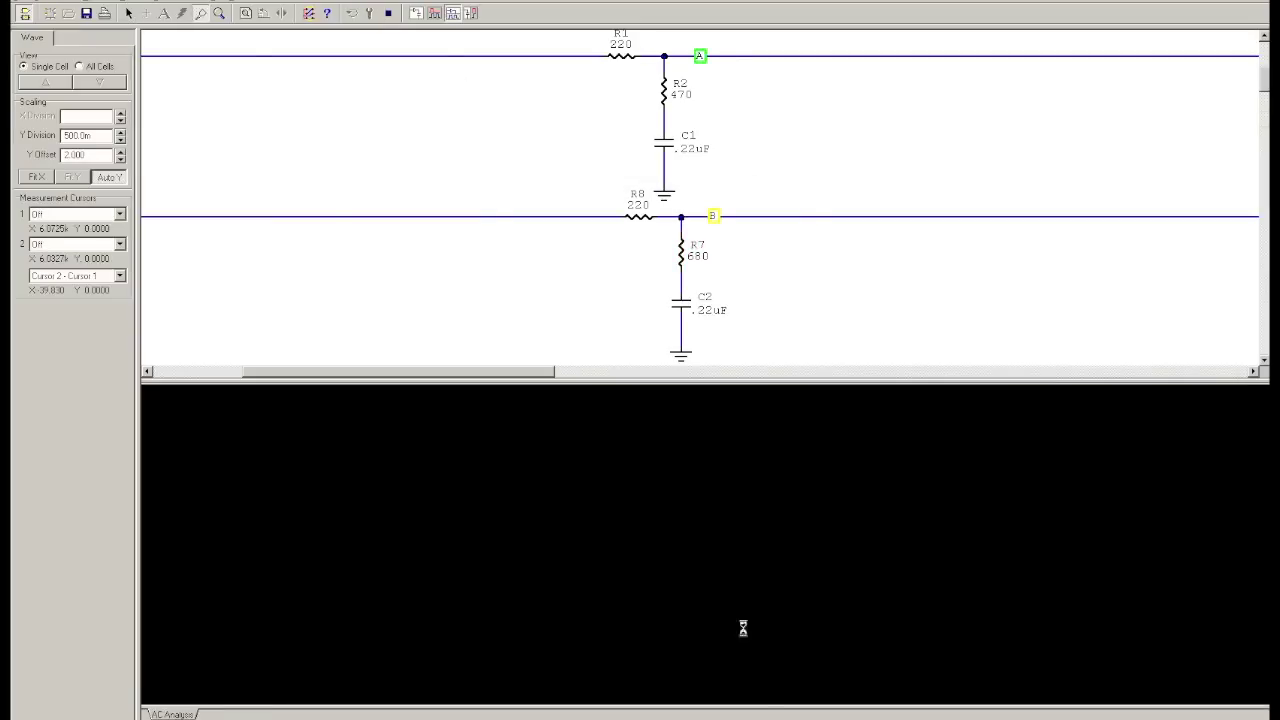
left_click(169, 714)
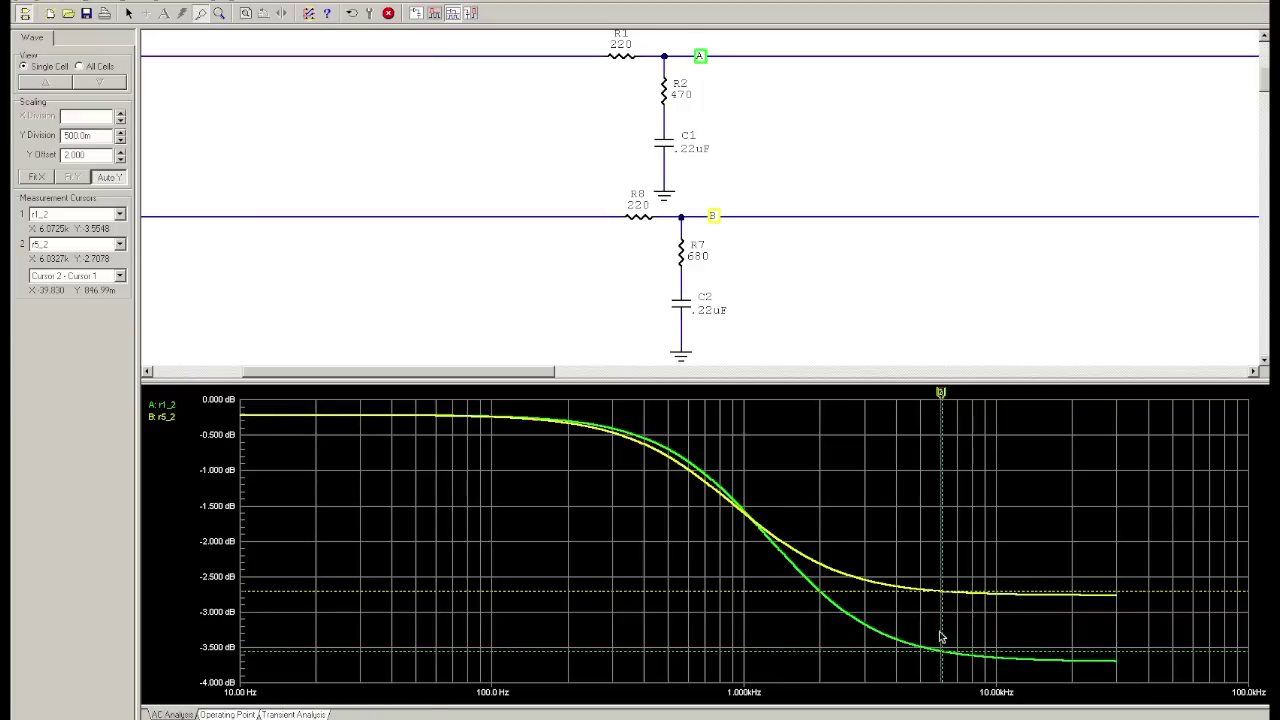
- Set R8 to 330, rerun the simulation, and enable the parameter sweep
left_click(389, 13)
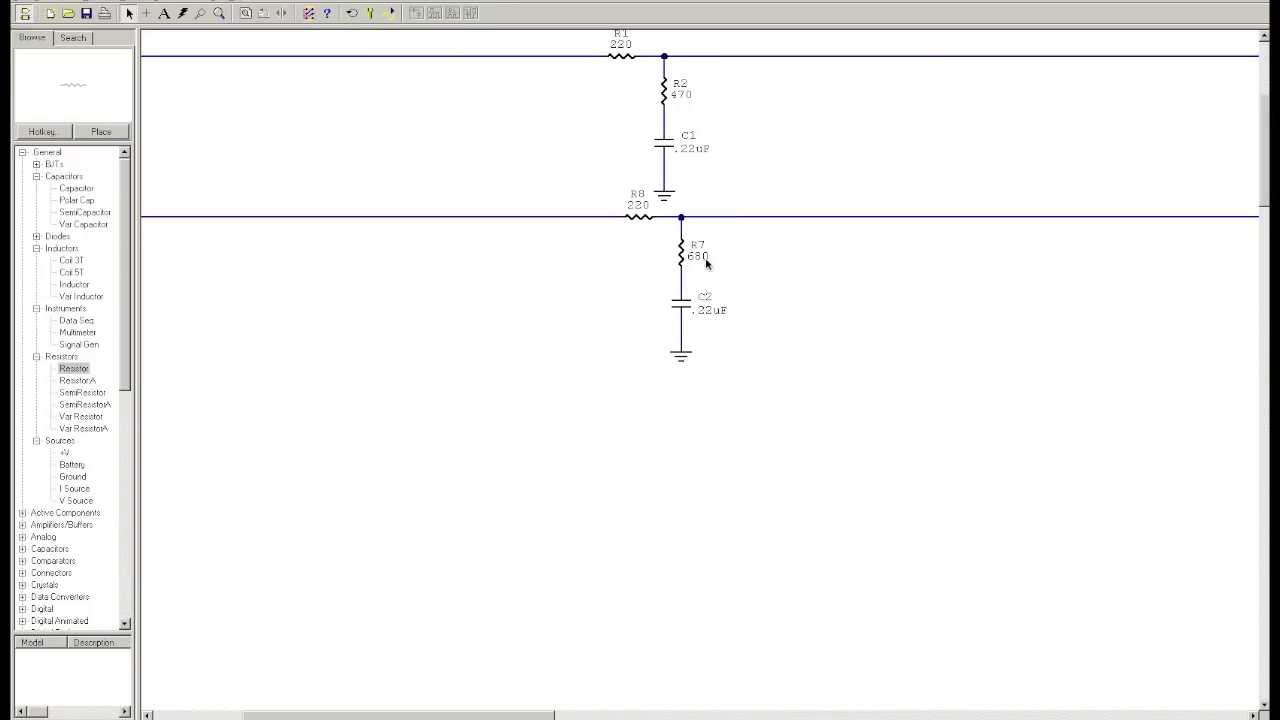
double_click(643, 208)
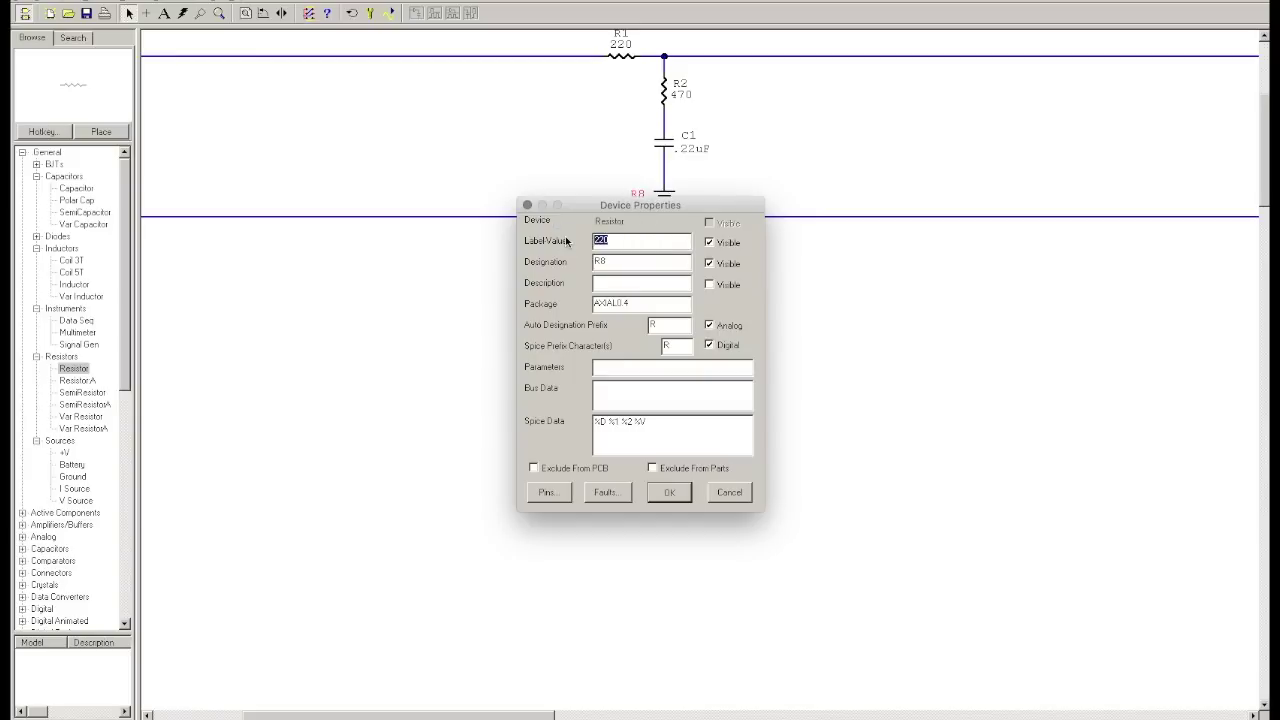
type("330")
key("Return")
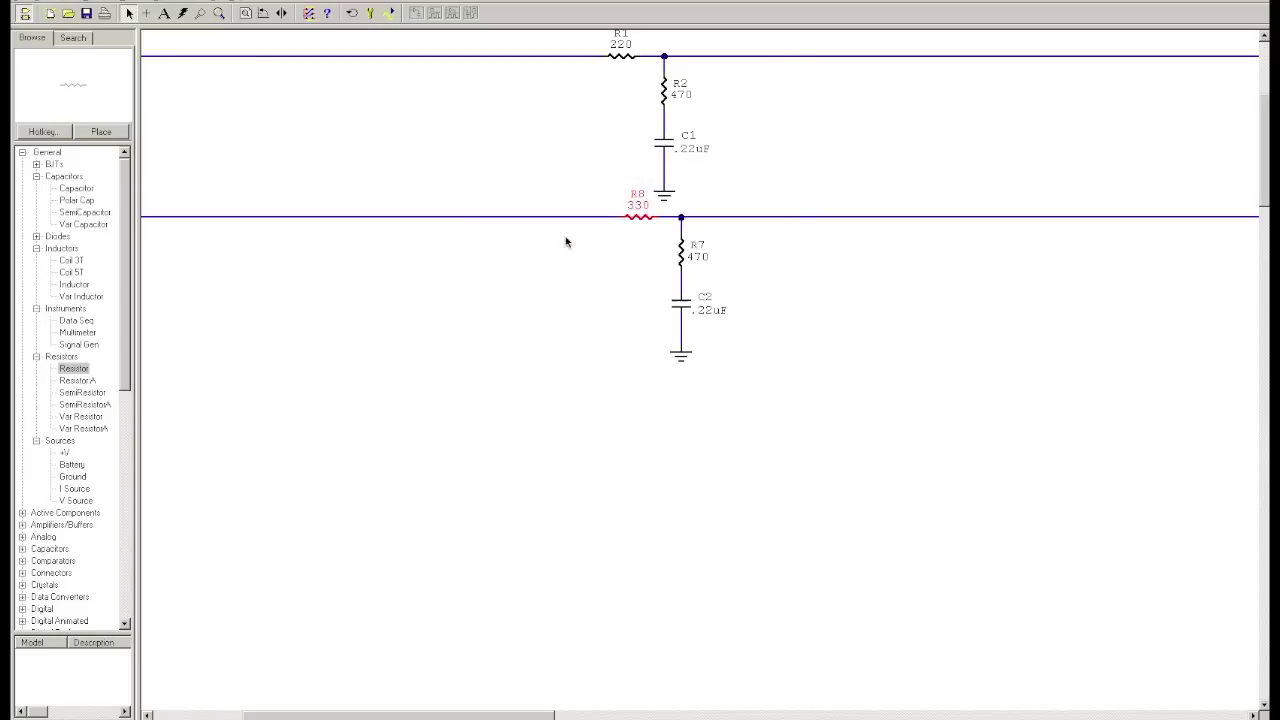
left_click(389, 13)
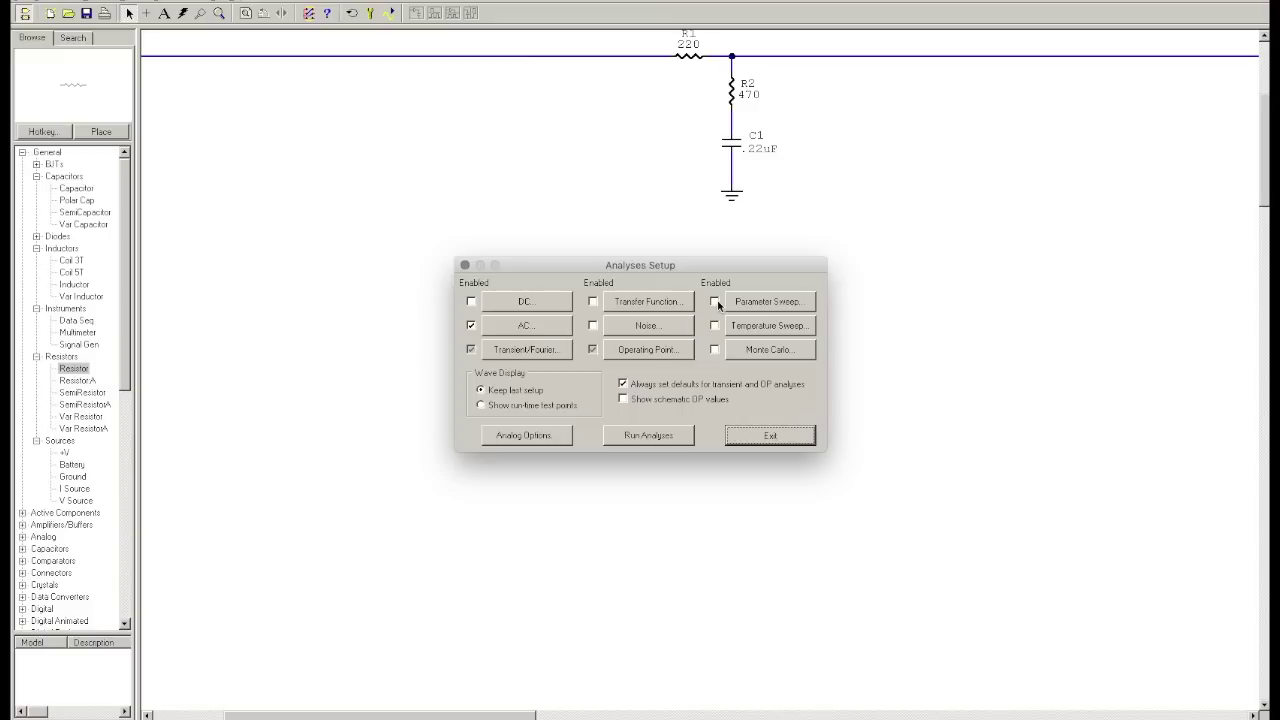
left_click(715, 302)
- Sweep C1 from 0.1uF to 0.5uF in 0.1uF steps and show the six AC dB curves
left_click(747, 305)
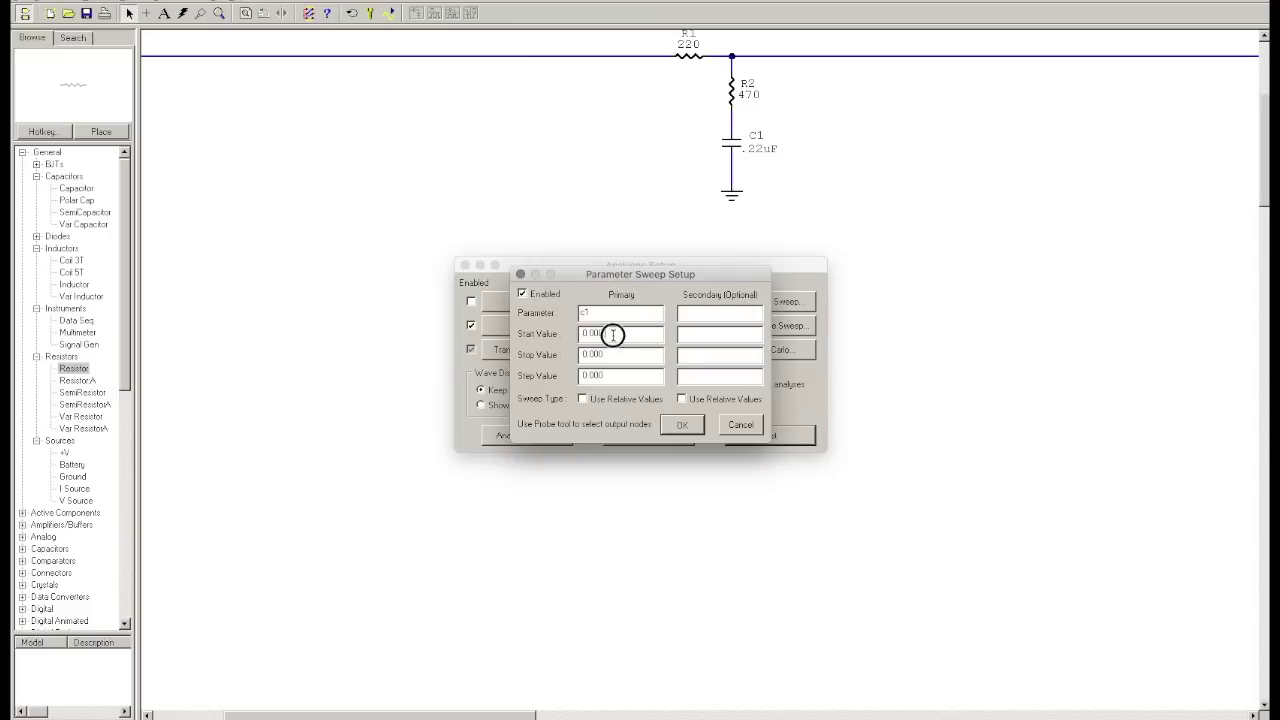
left_click_drag(613, 335, 552, 340)
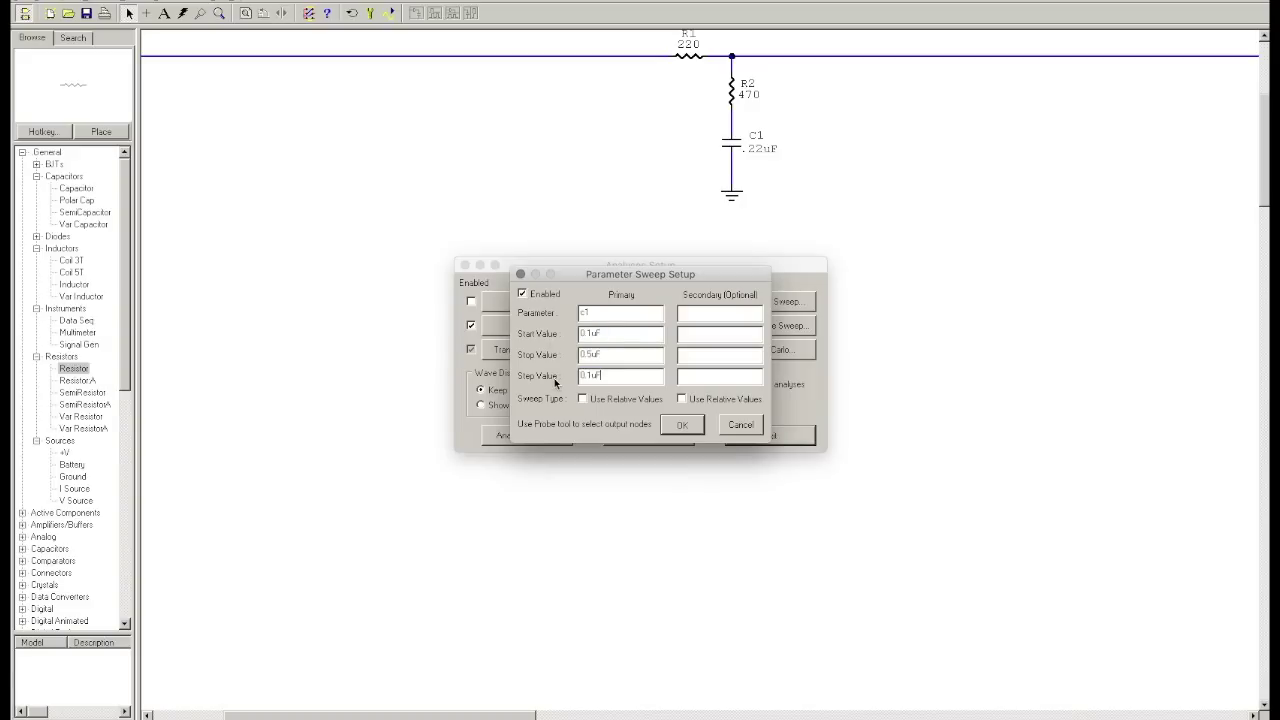
left_click(690, 432)
left_click(657, 440)
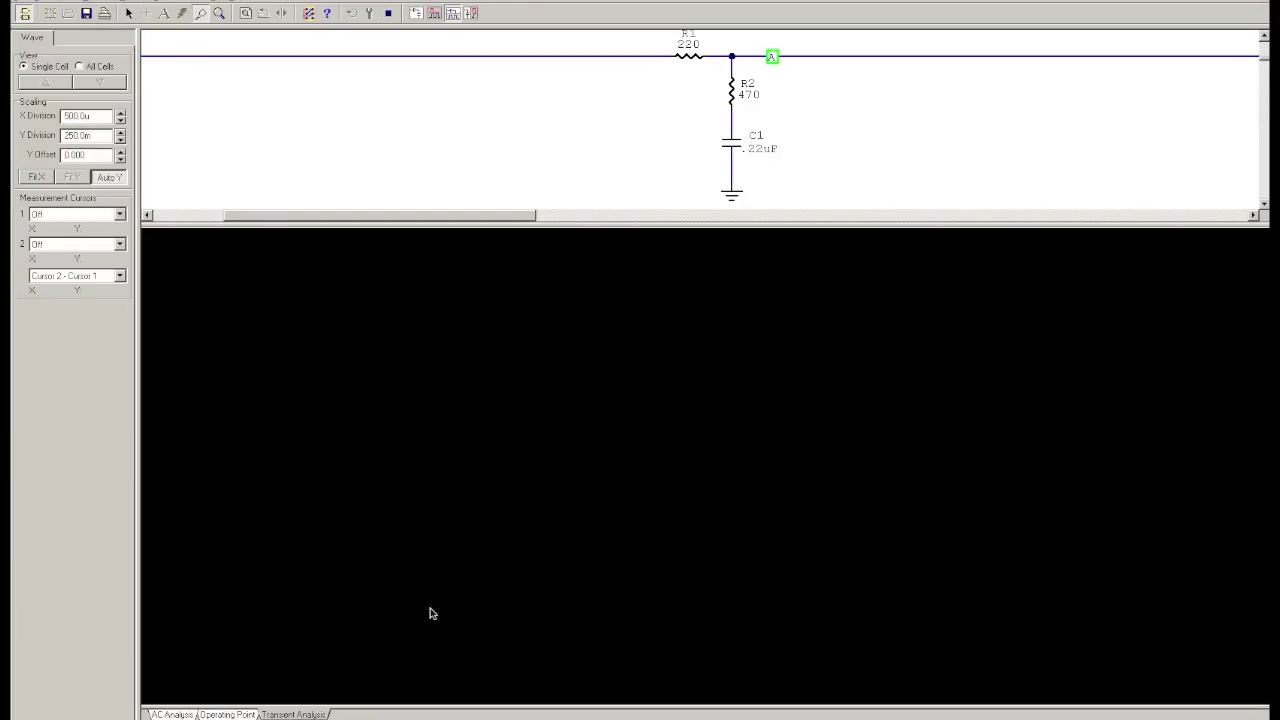
left_click(172, 713)
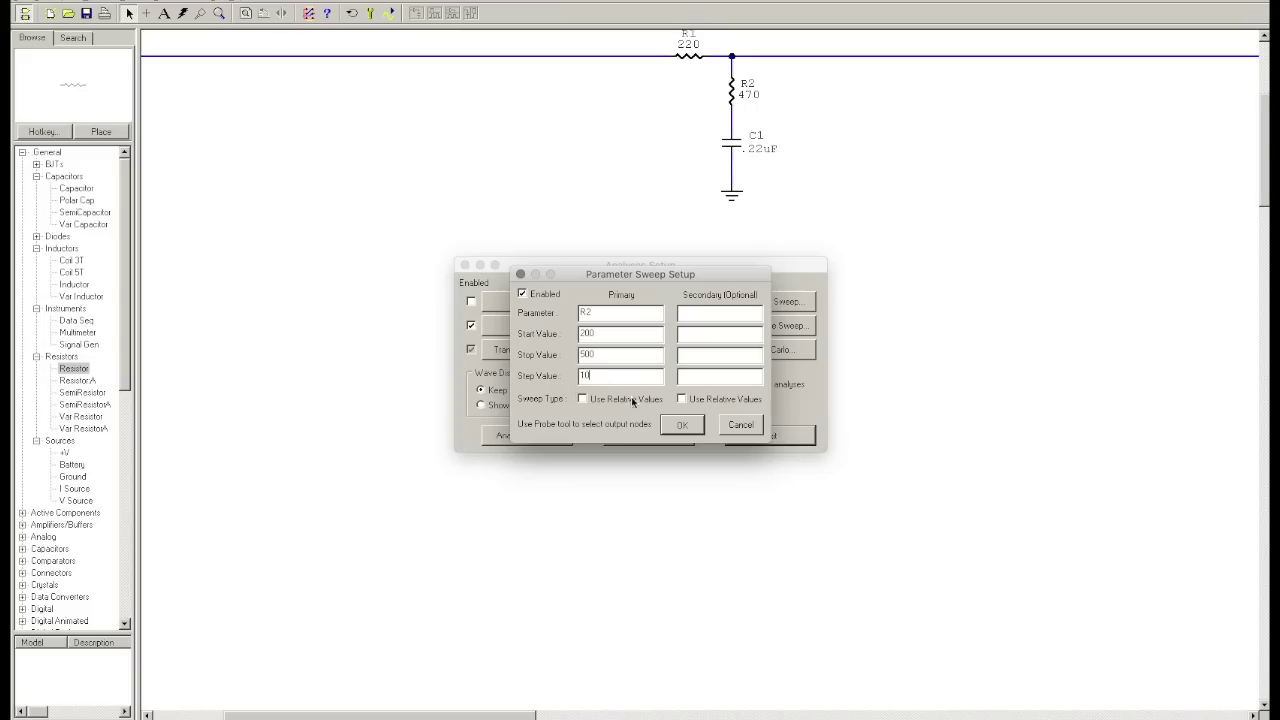
- Run the current sweep and view its AC curves, then run the R1 sweep (100-500, step 100)
left_click(682, 425)
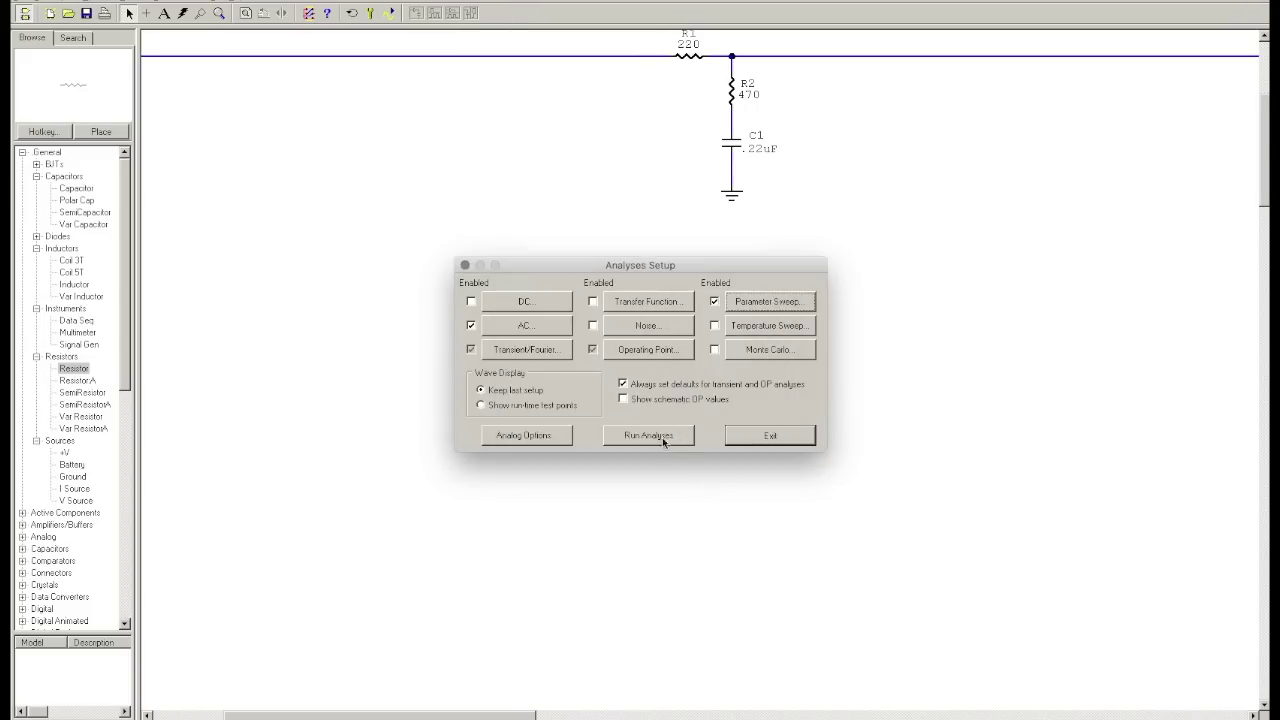
left_click(660, 437)
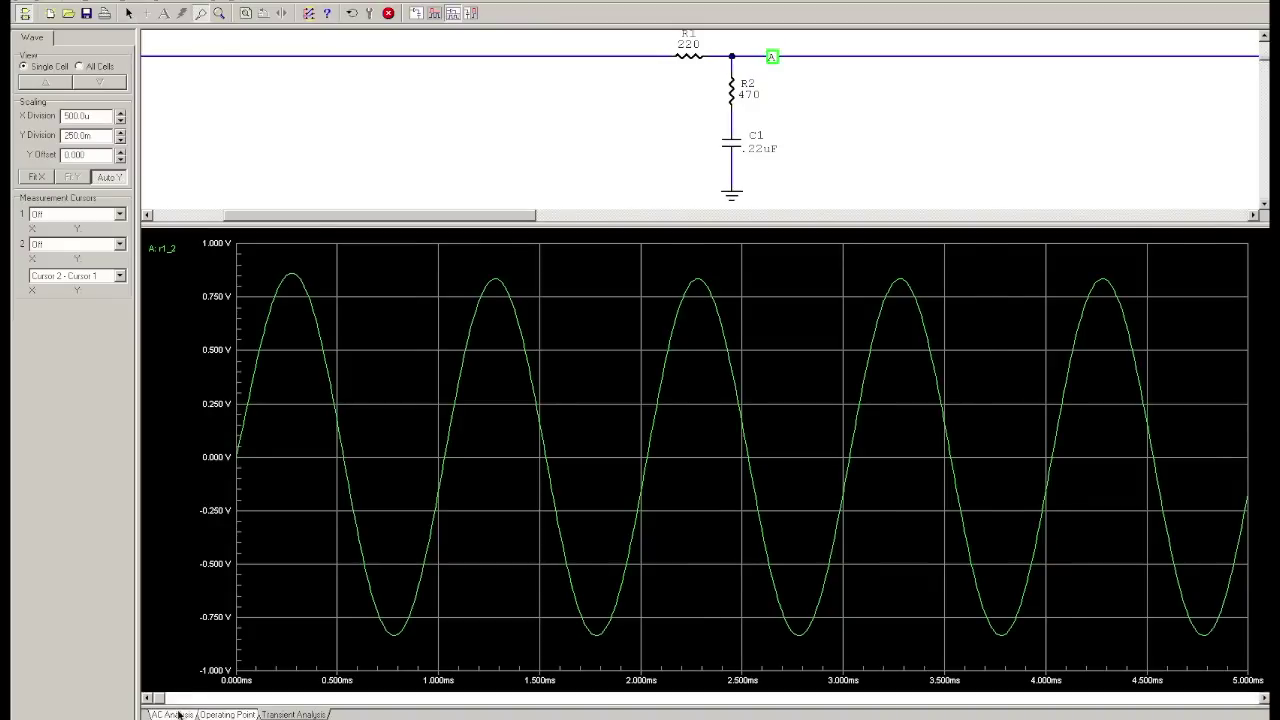
left_click(172, 714)
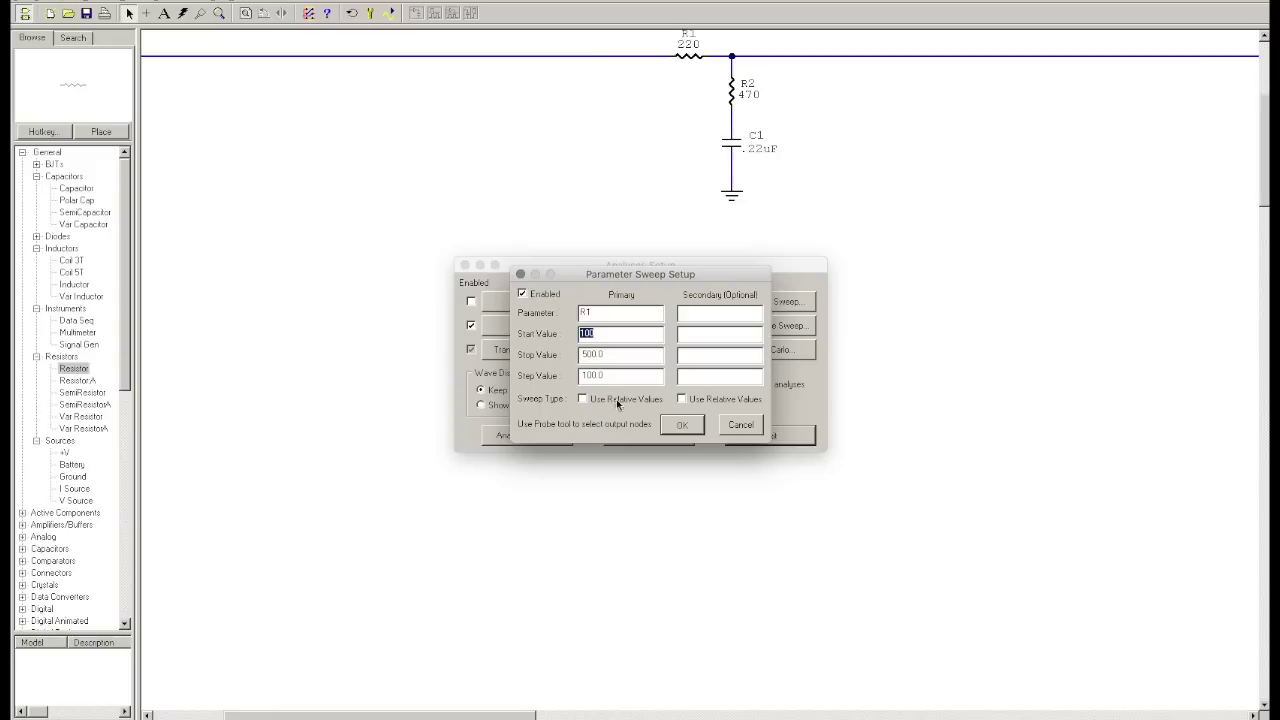
left_click(682, 425)
left_click(650, 437)
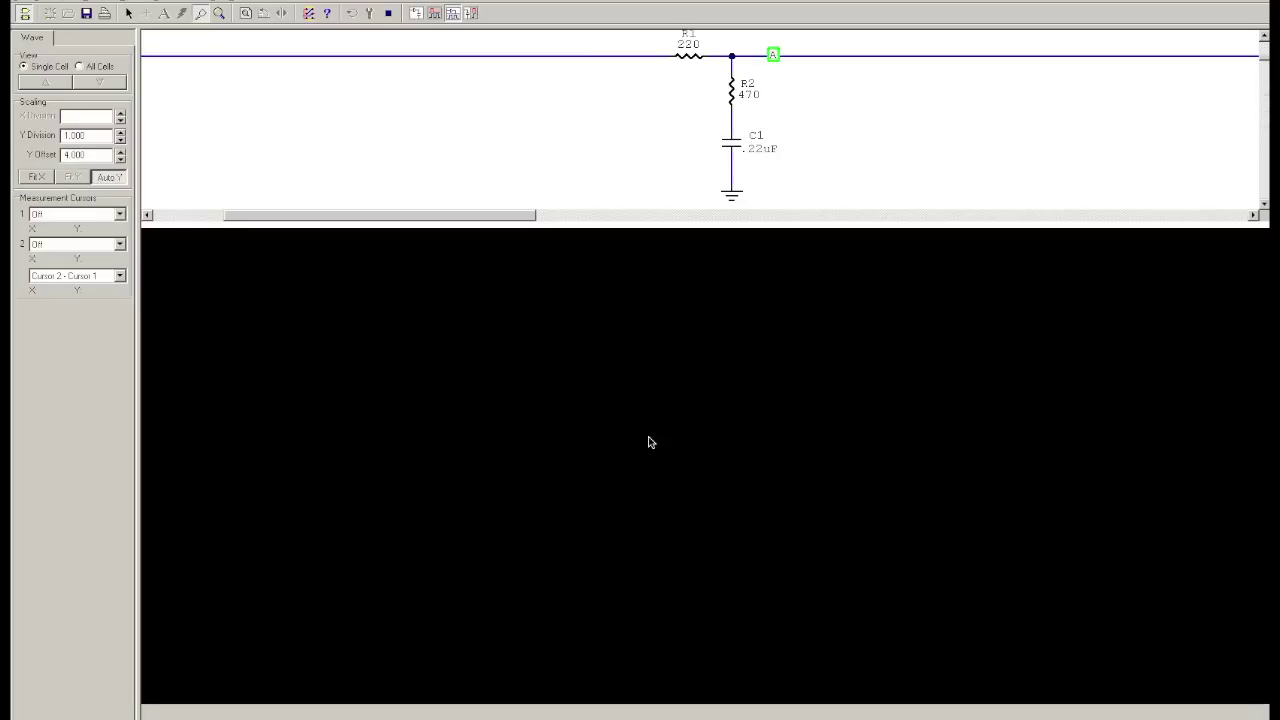